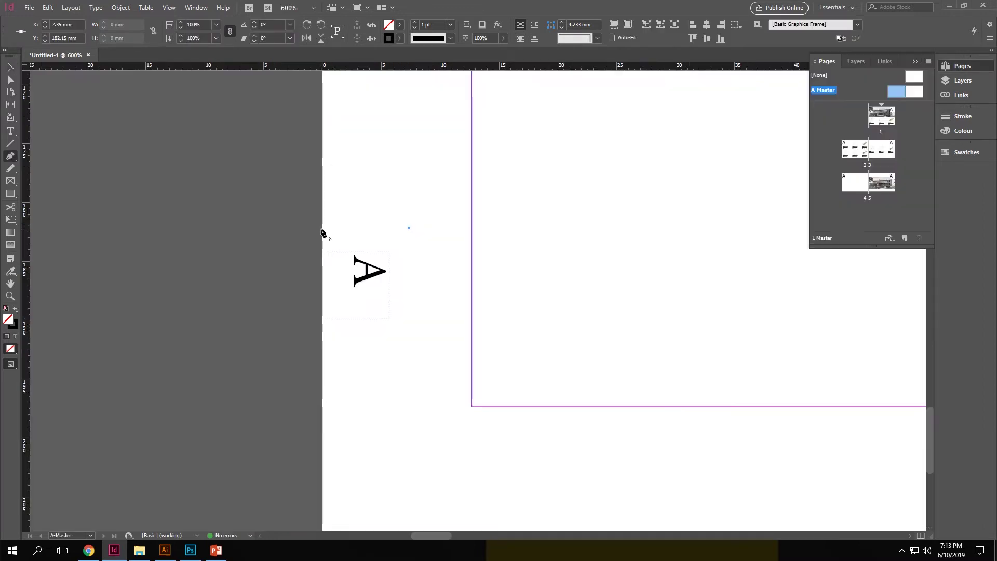
Step: Review the Illustrator file's three artboards, then return to the InDesign layout
click(323, 229)
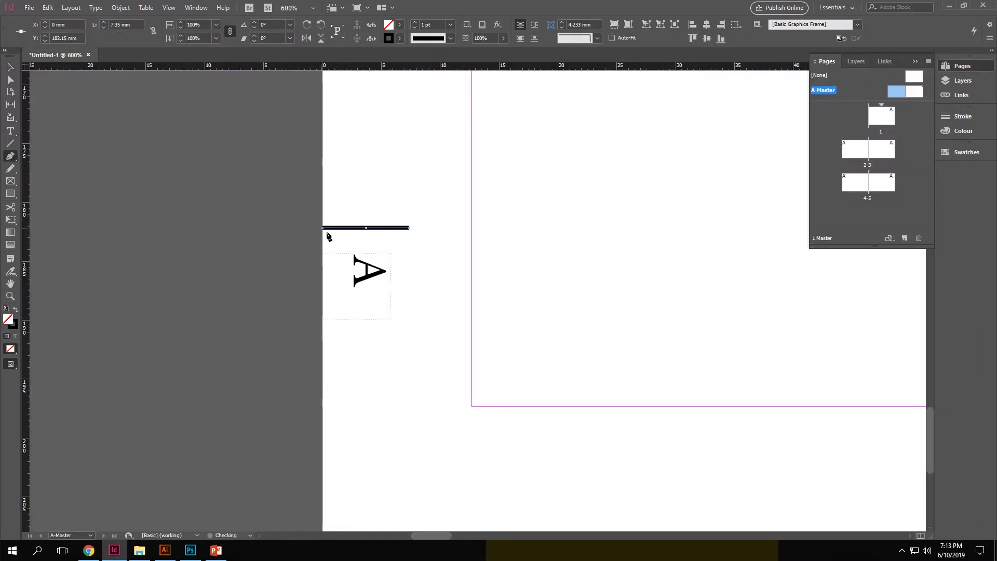
key(t)
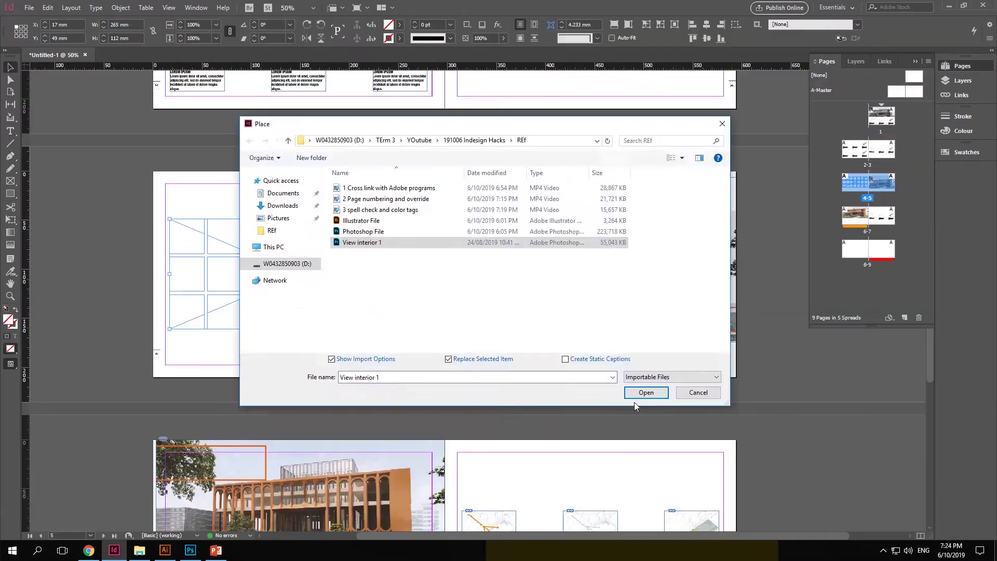
key(Return)
click(569, 376)
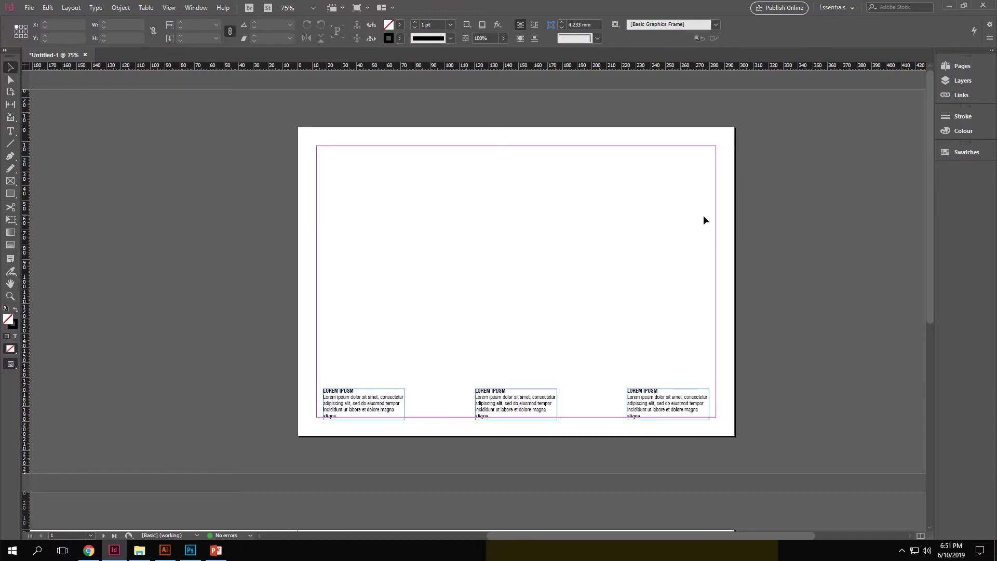
drag(650, 229, 626, 208)
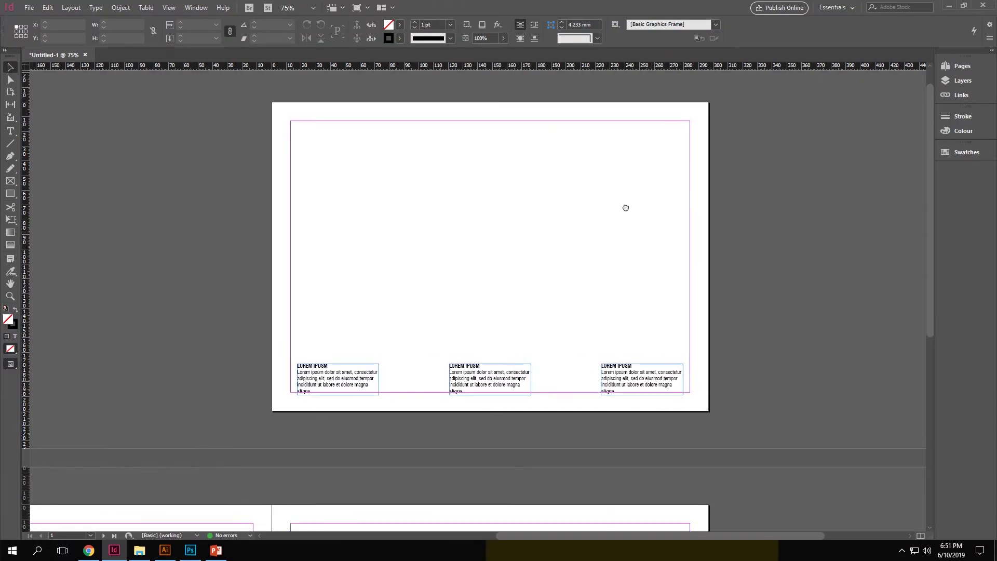
key(ctrl+equal)
key(ctrl+minus)
click(165, 553)
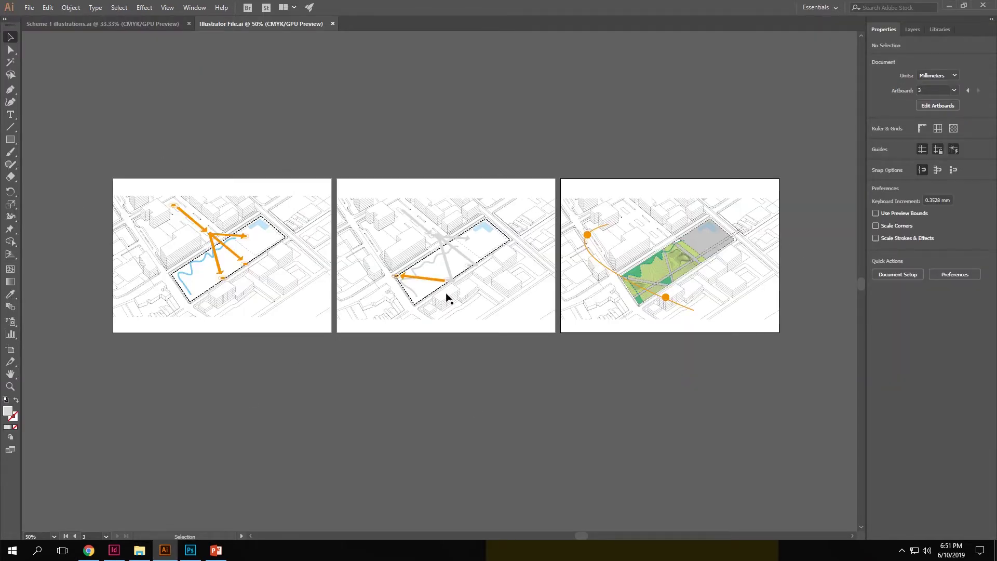
click(113, 550)
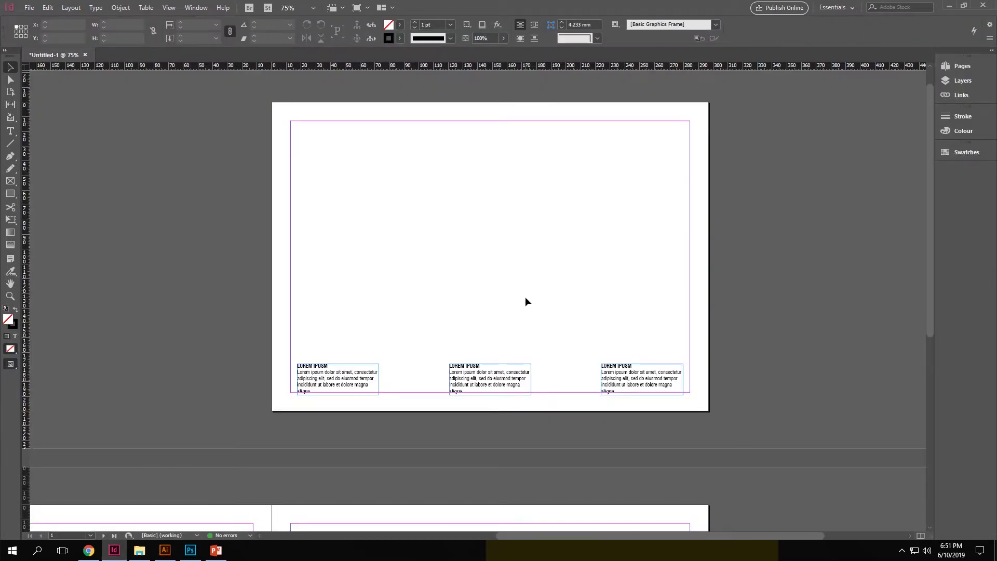
Step: Choose Illustrator File.ai for placing with Show Import Options turned on
click(33, 8)
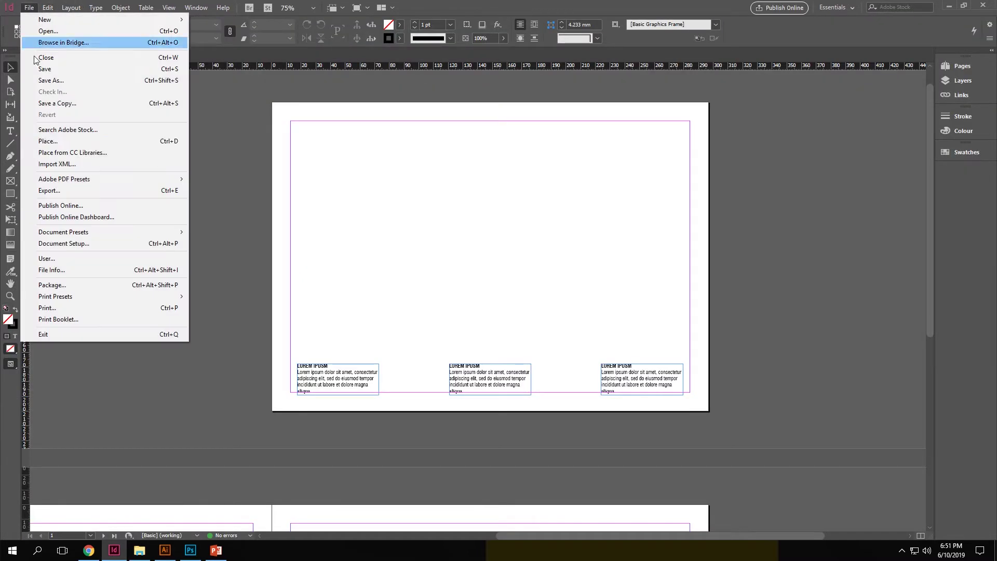
click(80, 141)
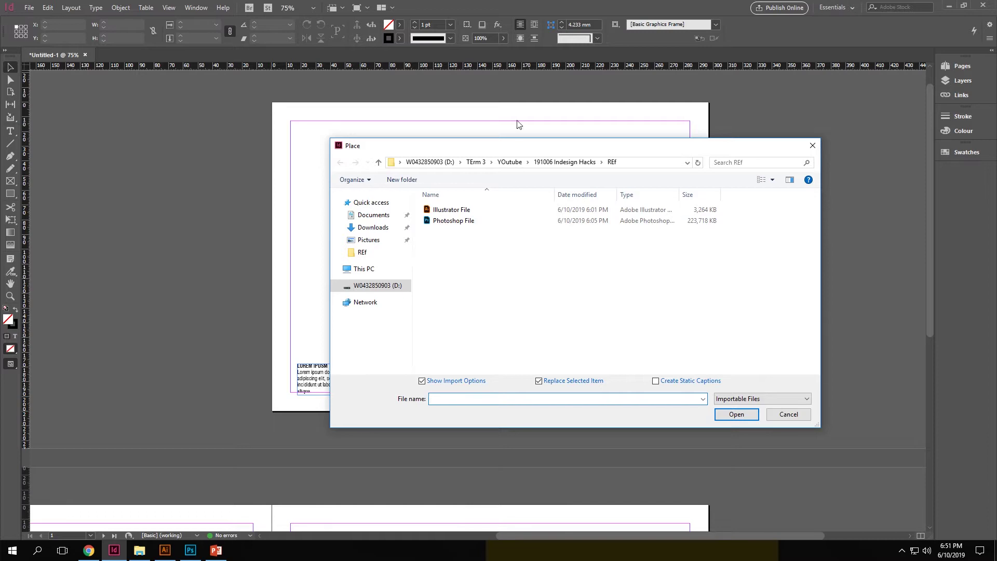
drag(509, 147, 418, 125)
click(360, 187)
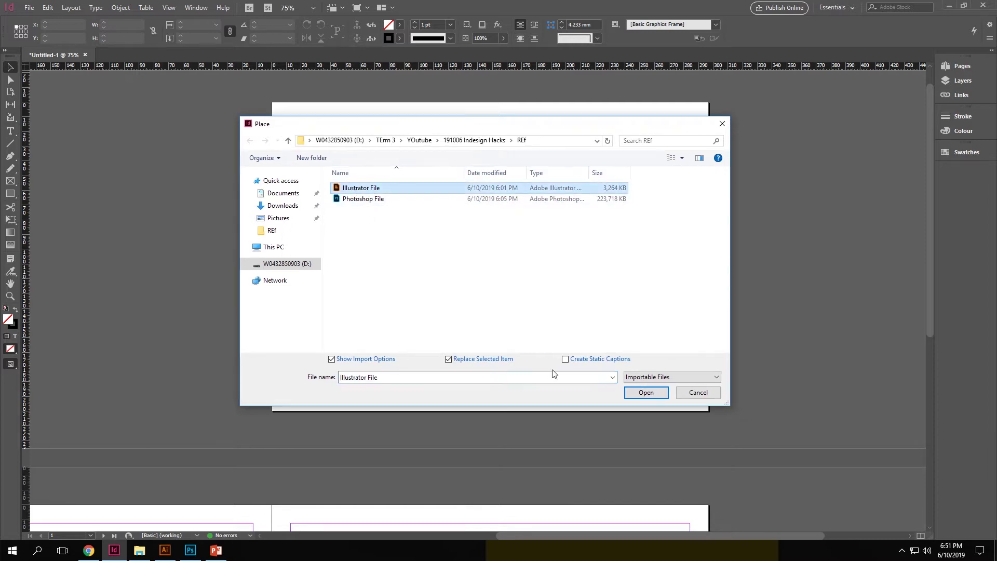
click(338, 362)
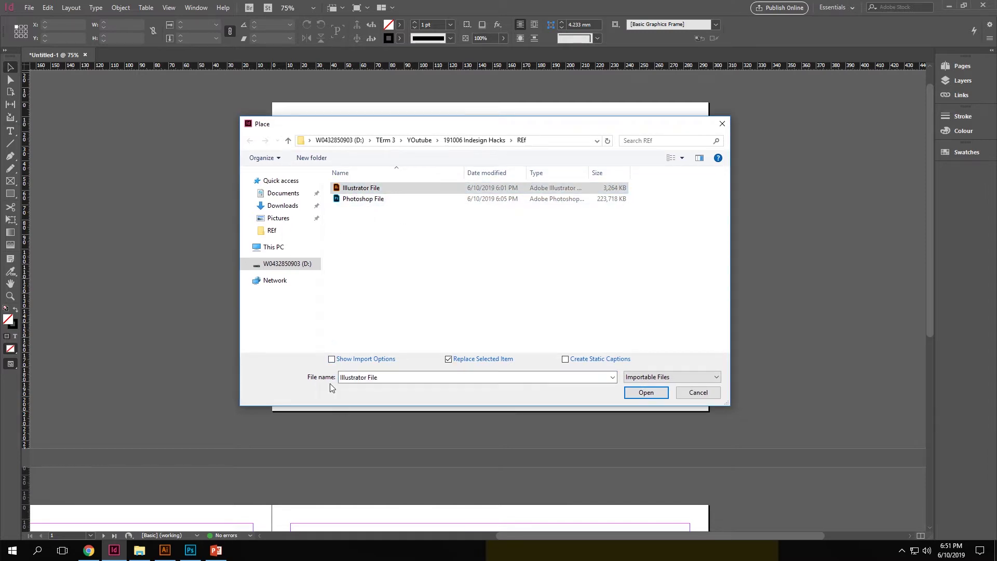
click(643, 395)
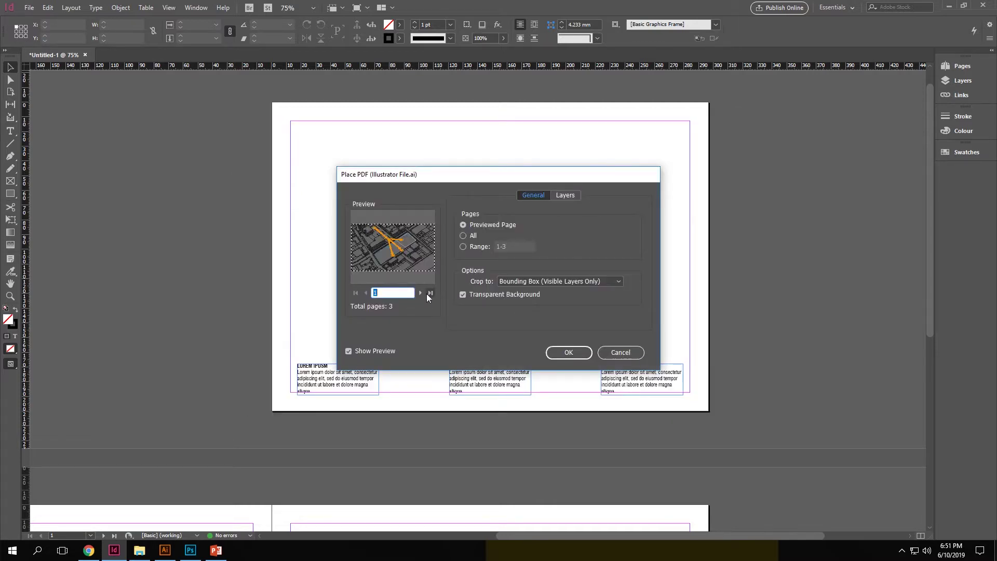
Step: Preview artboards 2 and 3, then go back and import artboard 1
click(422, 293)
click(422, 293)
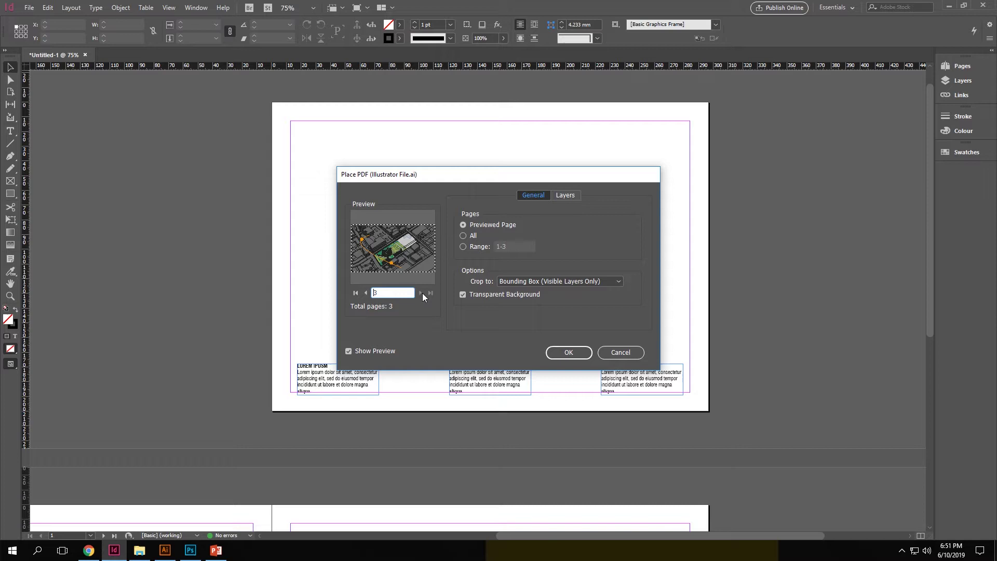
click(366, 293)
click(367, 292)
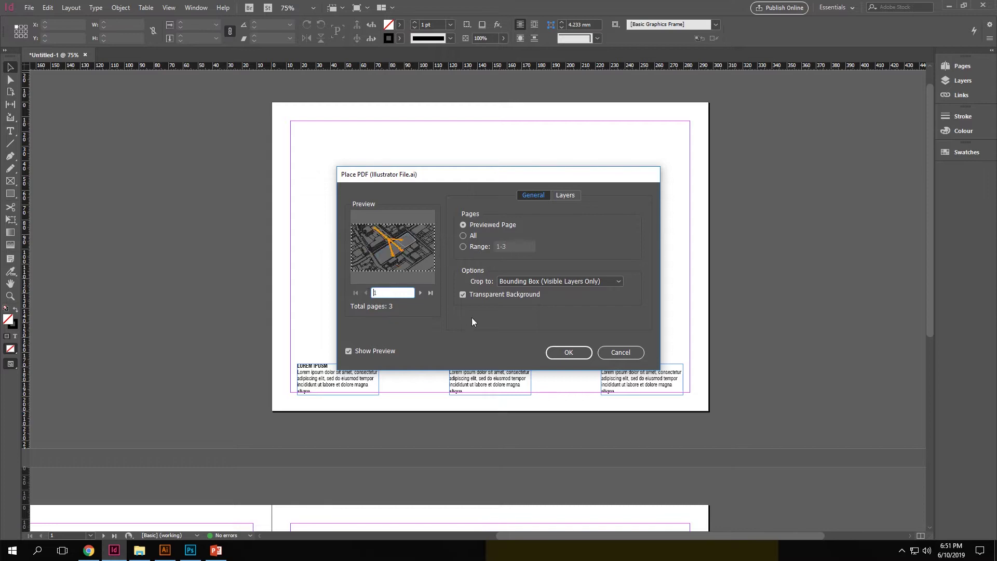
click(568, 353)
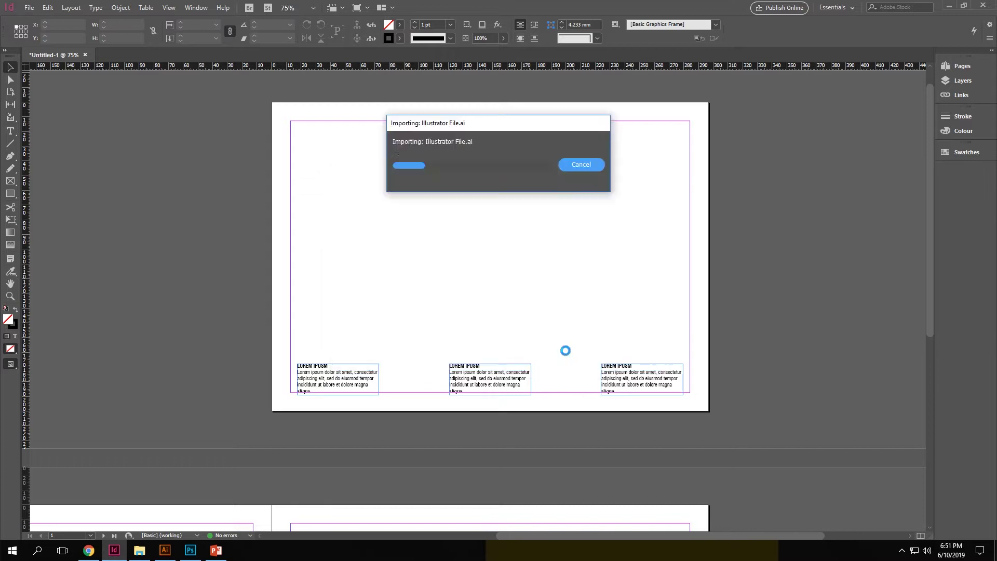
Step: Place the diagram at the page's top-left and scale it to about 93 by 52 mm
click(343, 227)
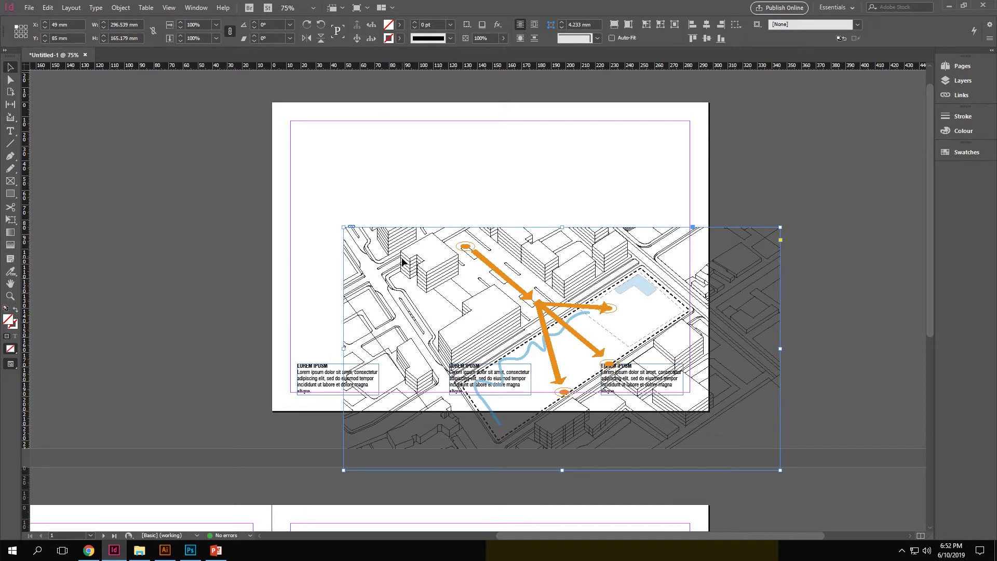
drag(385, 252, 331, 175)
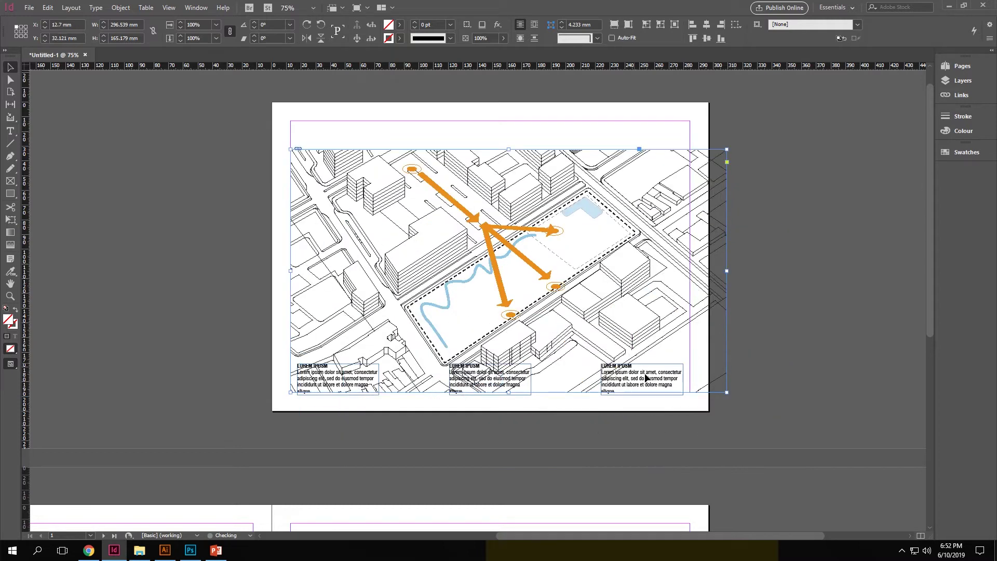
drag(726, 392, 336, 343)
Step: Crop the frame's left and right sides, then Alt-drag a copy above the second caption
scroll(392, 330, up, 2)
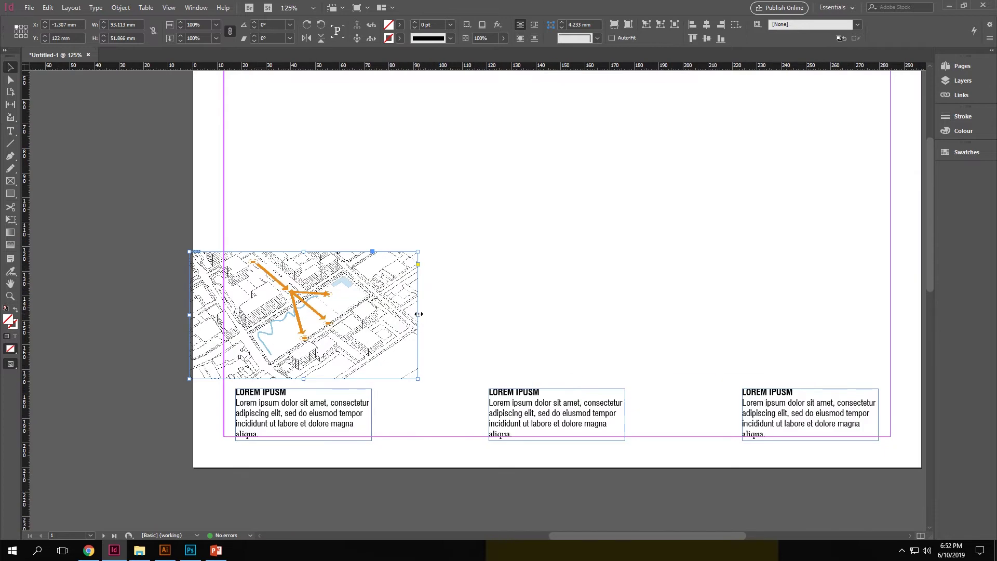
drag(418, 313, 371, 326)
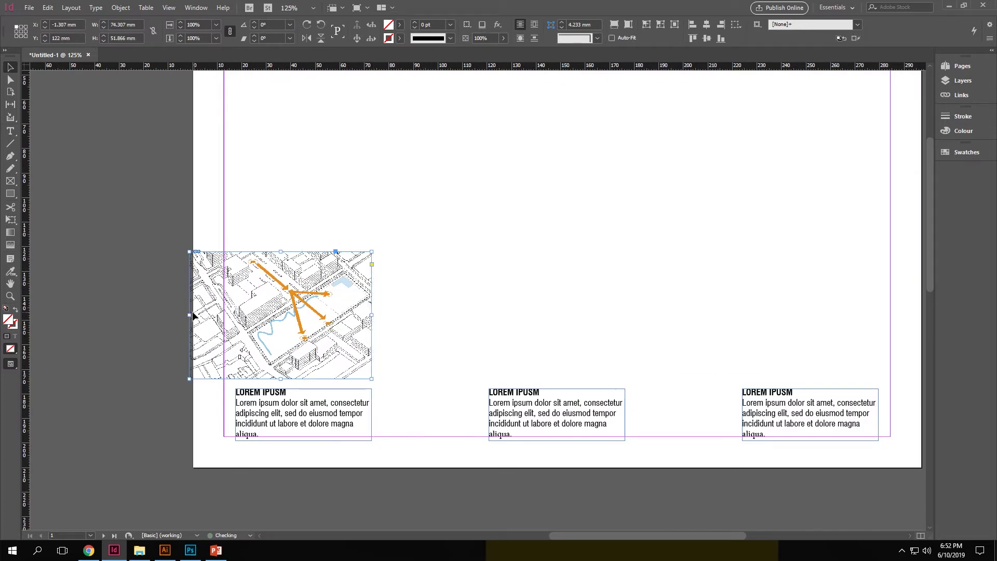
drag(190, 314, 235, 318)
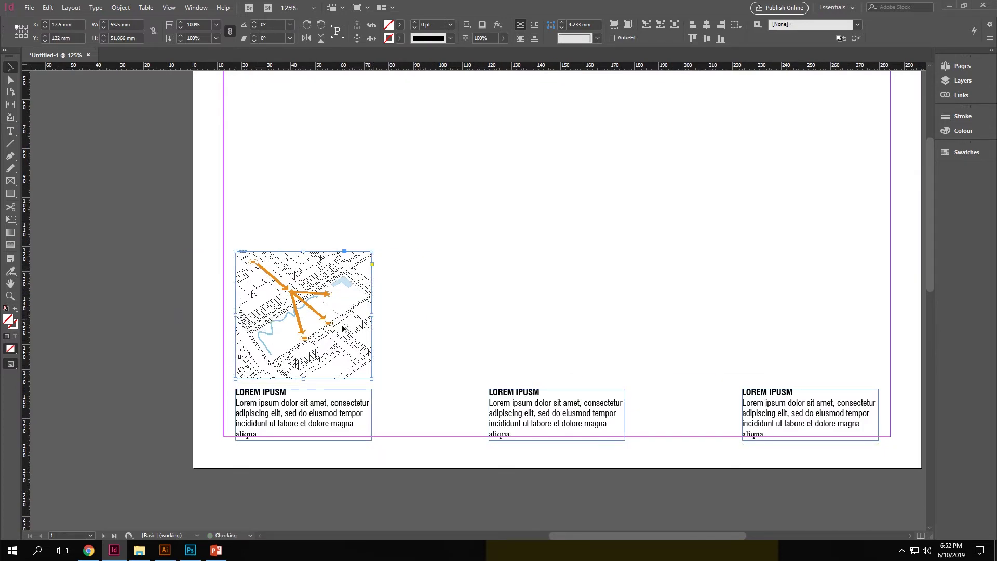
scroll(347, 333, down, 2)
drag(350, 335, 652, 341)
Step: Copy the frame above the third caption and load a different artboard into the middle frame
click(583, 209)
click(487, 327)
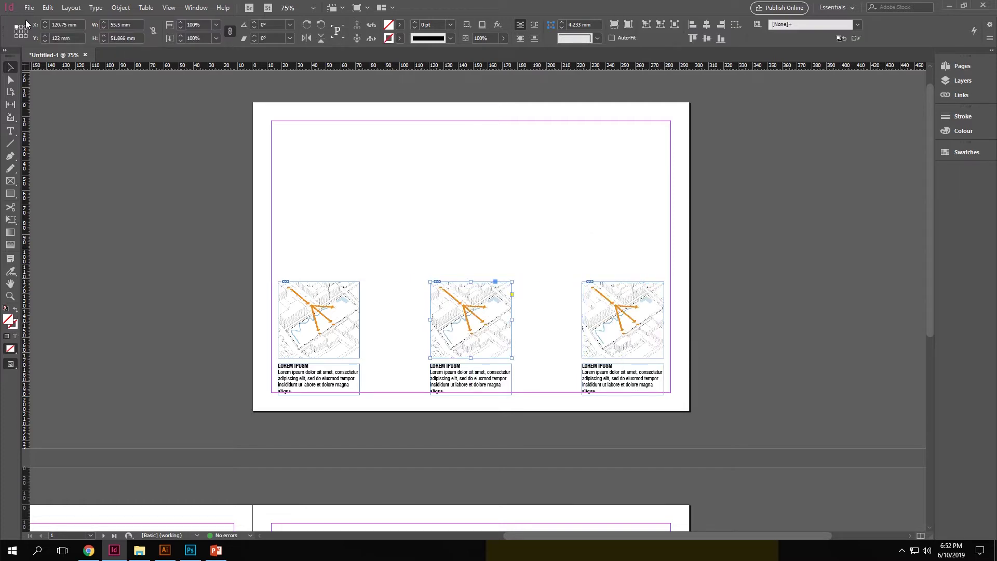
key(ctrl+d)
click(351, 188)
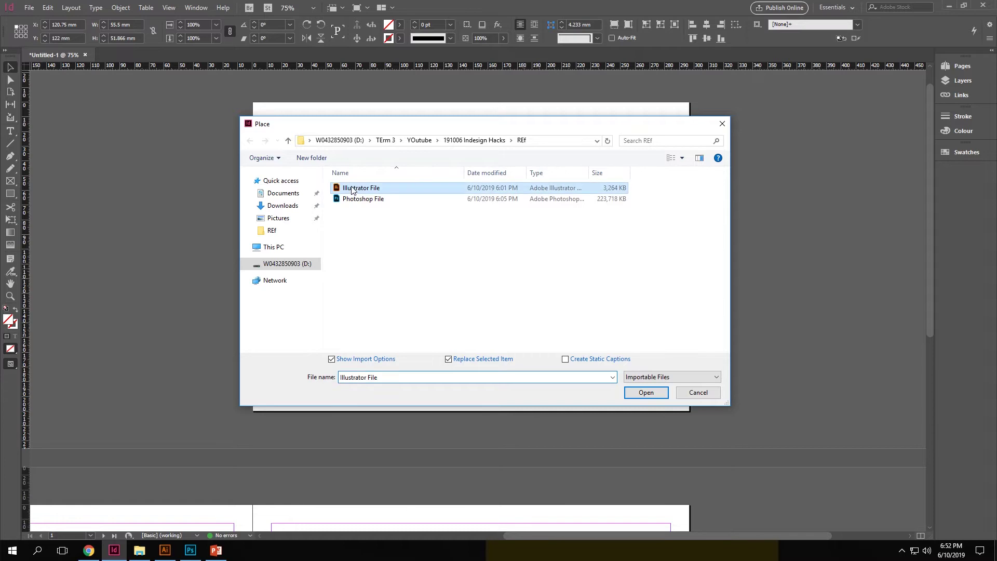
click(665, 396)
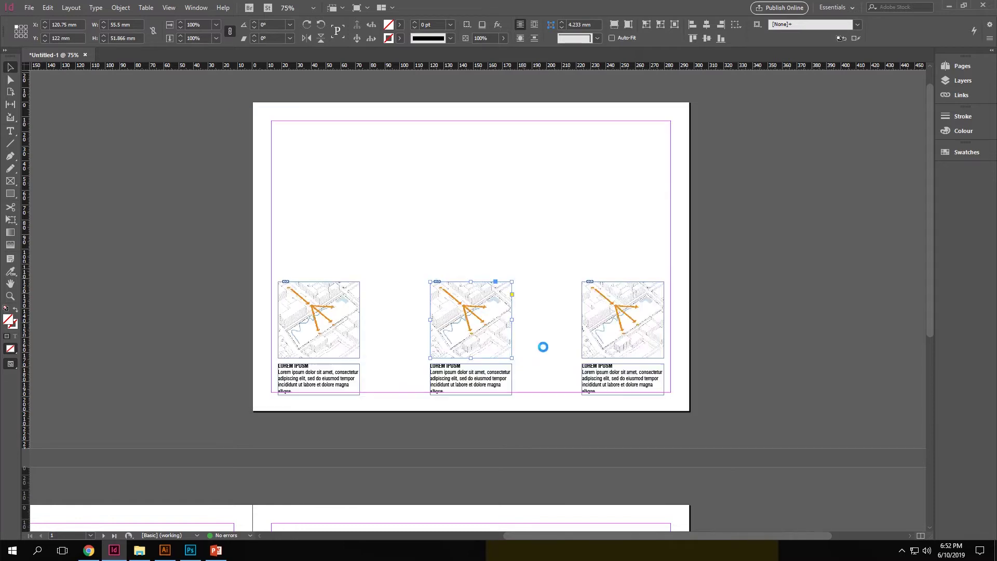
click(421, 293)
click(584, 356)
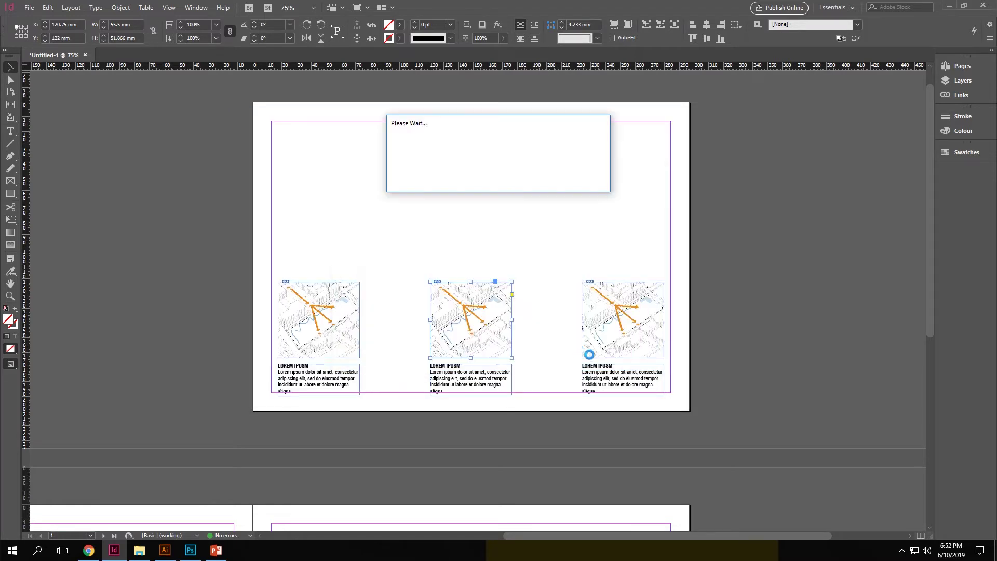
Step: Load the Illustrator file's green third artboard into the right frame, then deselect it
click(648, 315)
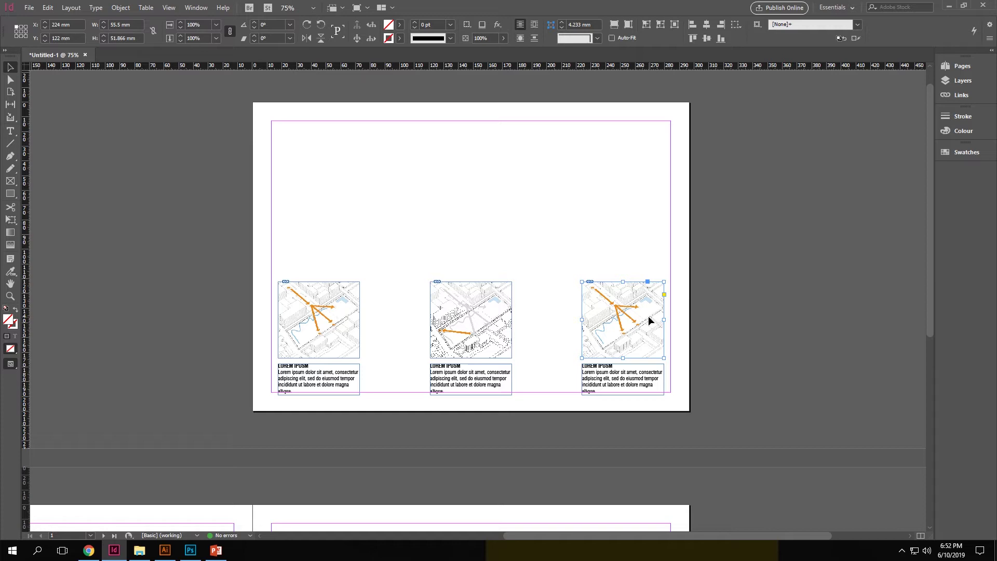
key(ctrl+d)
click(362, 189)
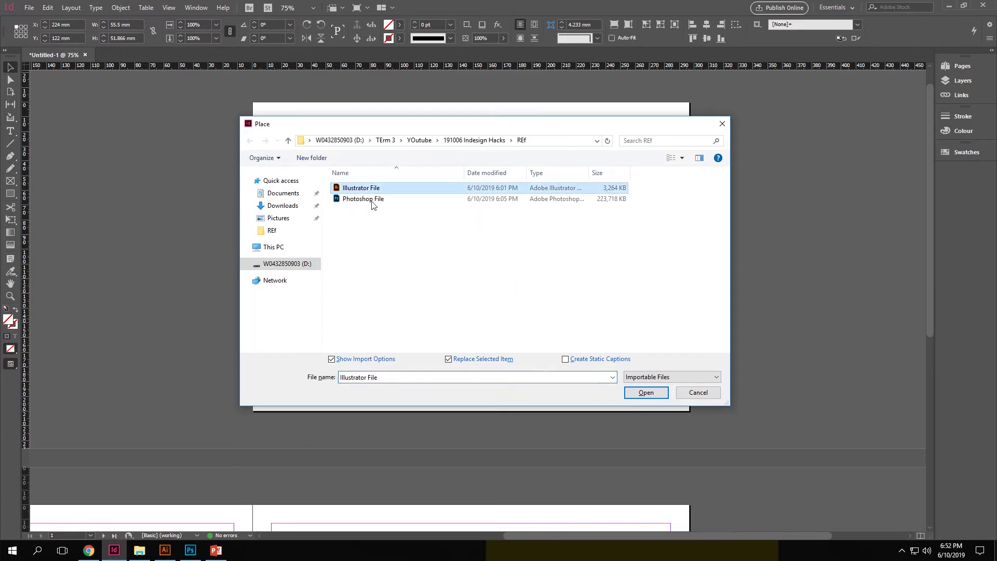
click(641, 393)
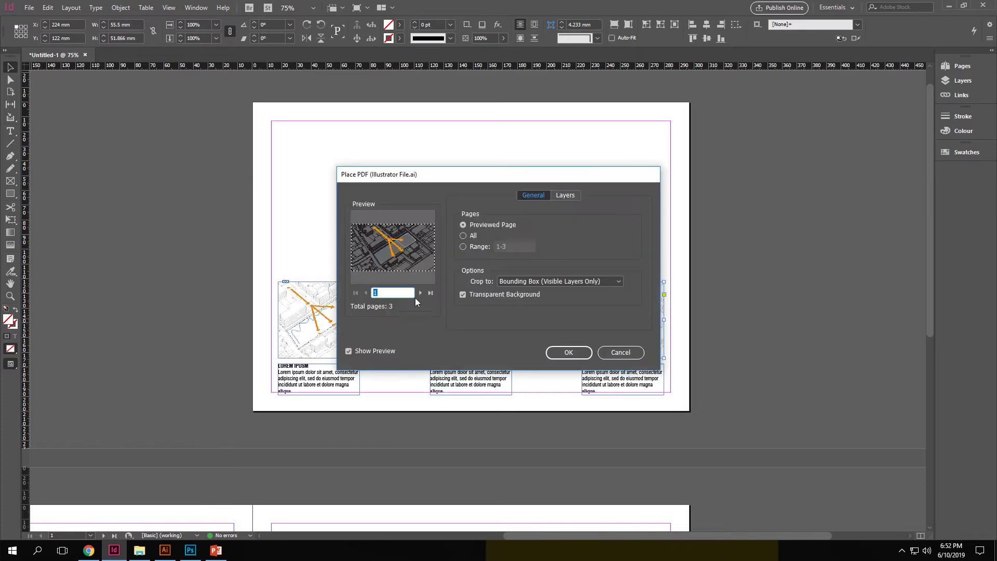
click(568, 352)
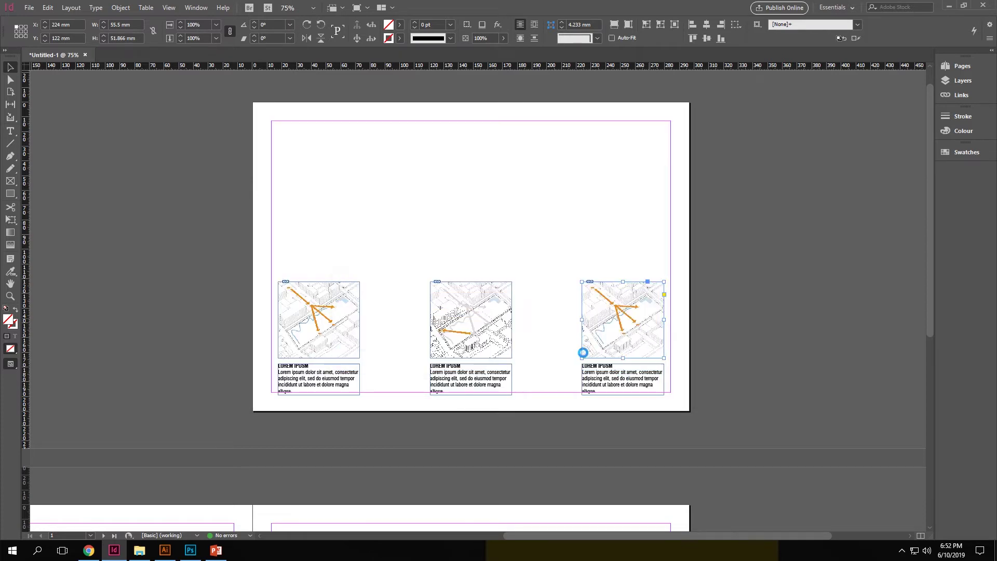
click(597, 251)
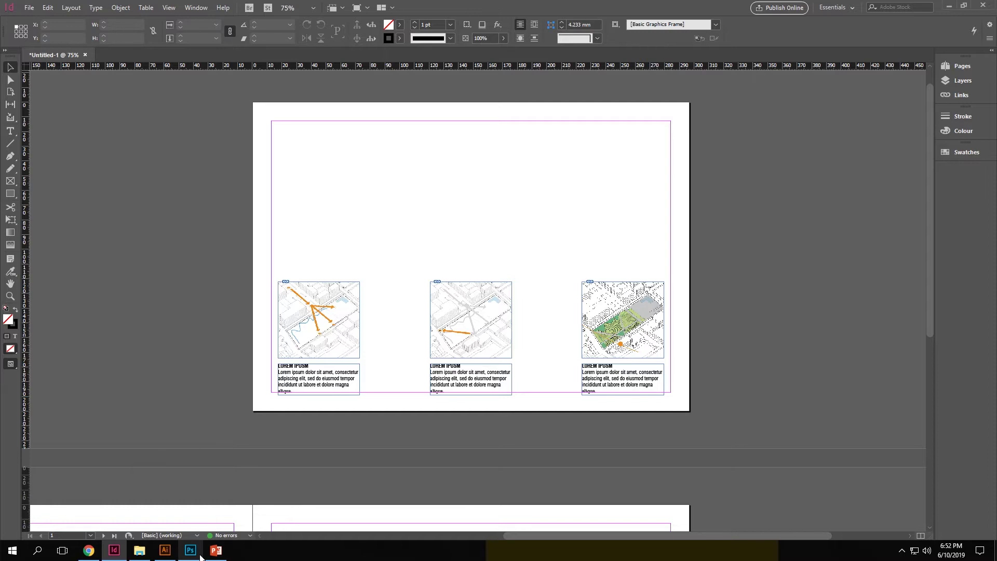
mouse_move(193, 553)
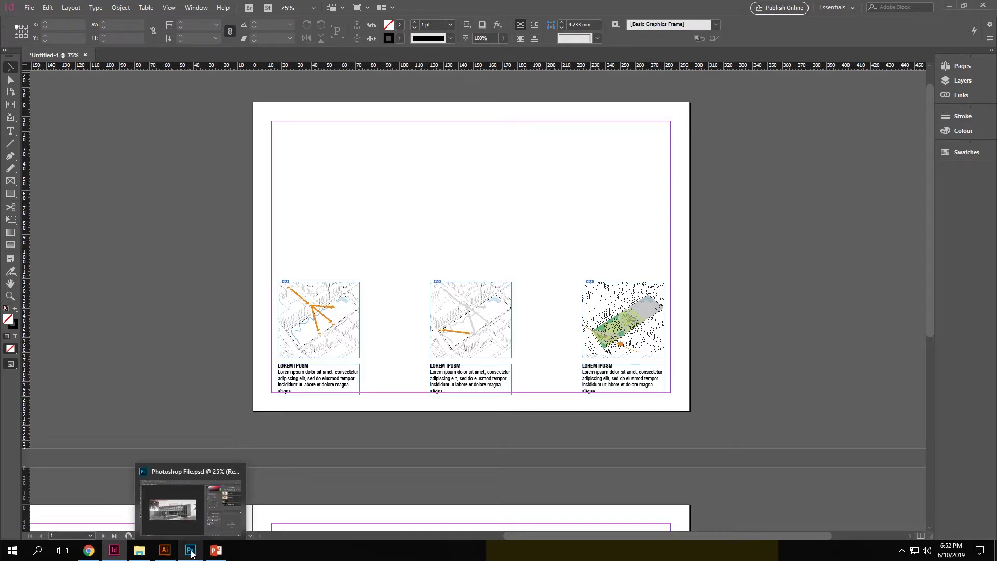
click(192, 554)
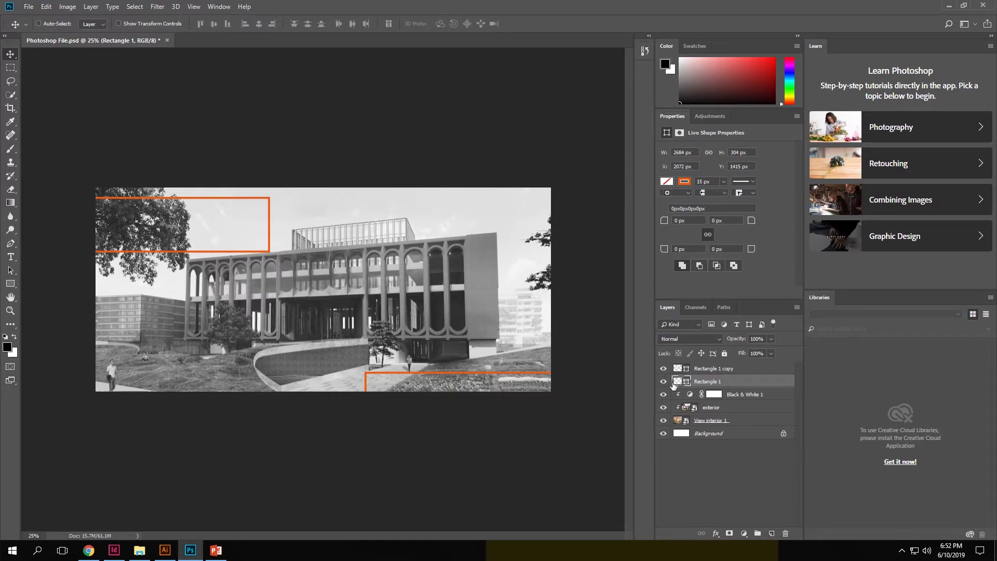
click(664, 381)
click(664, 381)
click(663, 369)
click(664, 368)
click(164, 550)
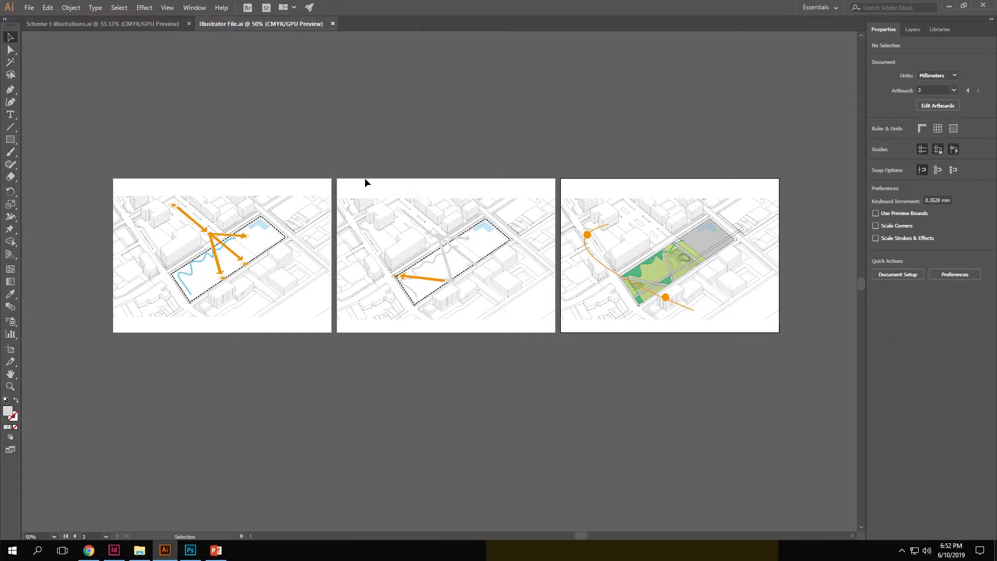
click(114, 550)
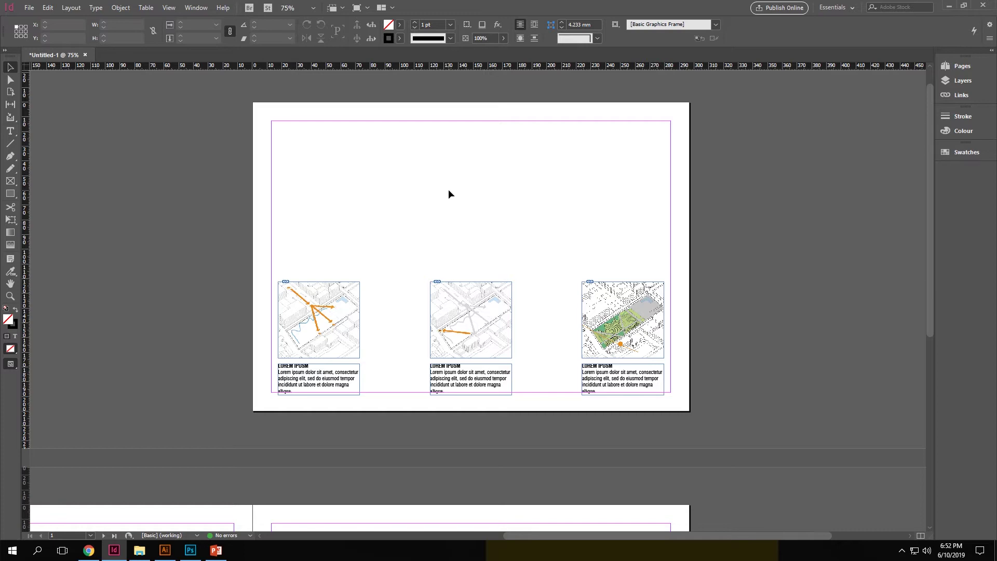
Step: Load Photoshop File.psd with Rectangle 1 copy, Rectangle 1 and the black-and-white layer visible
key(ctrl+d)
click(363, 198)
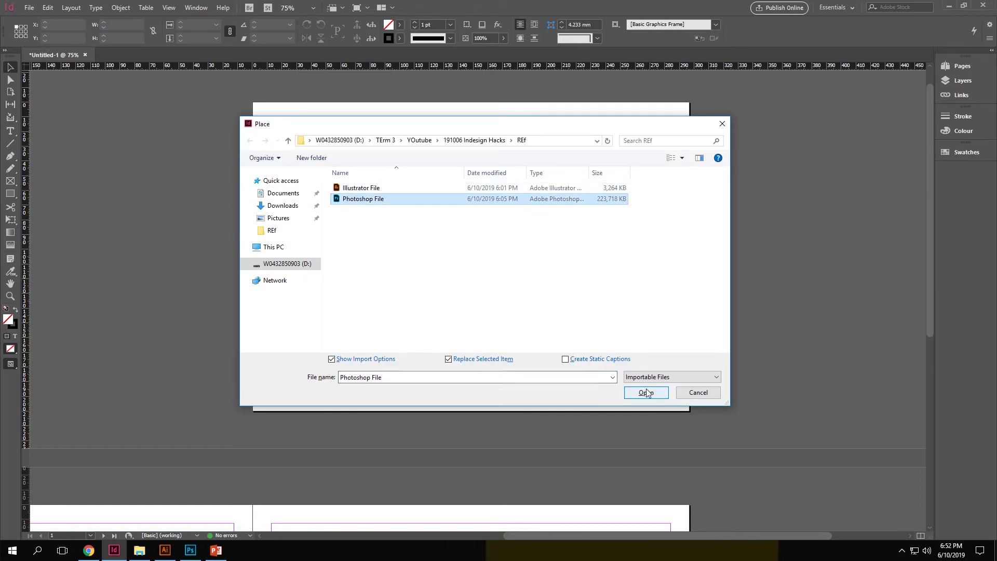
key(Return)
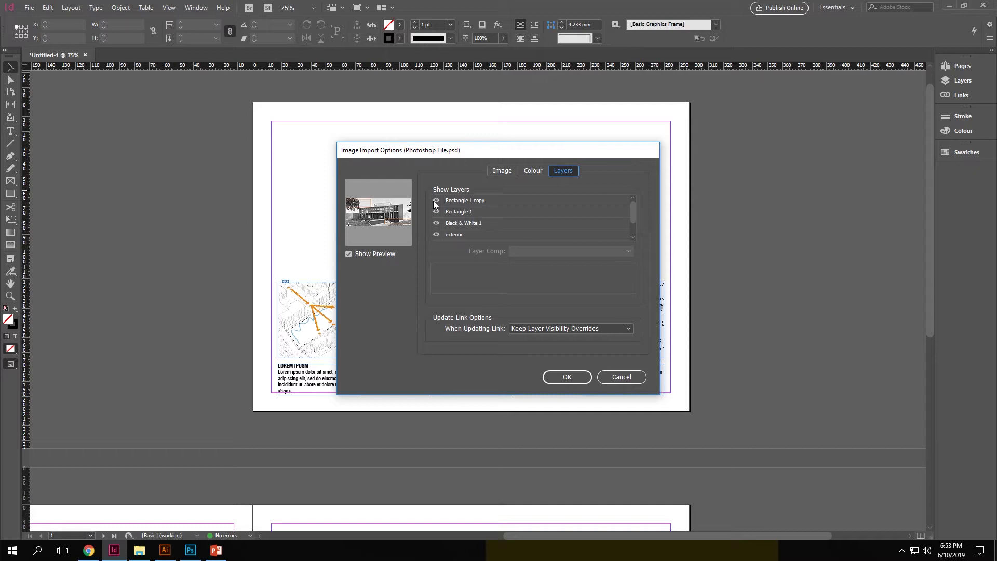
click(436, 201)
click(437, 212)
click(436, 223)
click(436, 222)
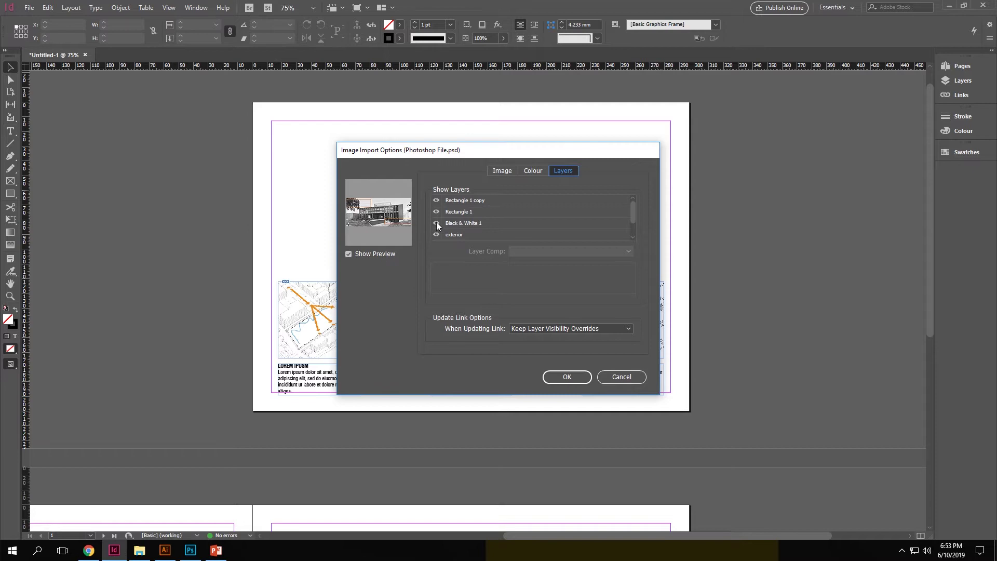
click(567, 377)
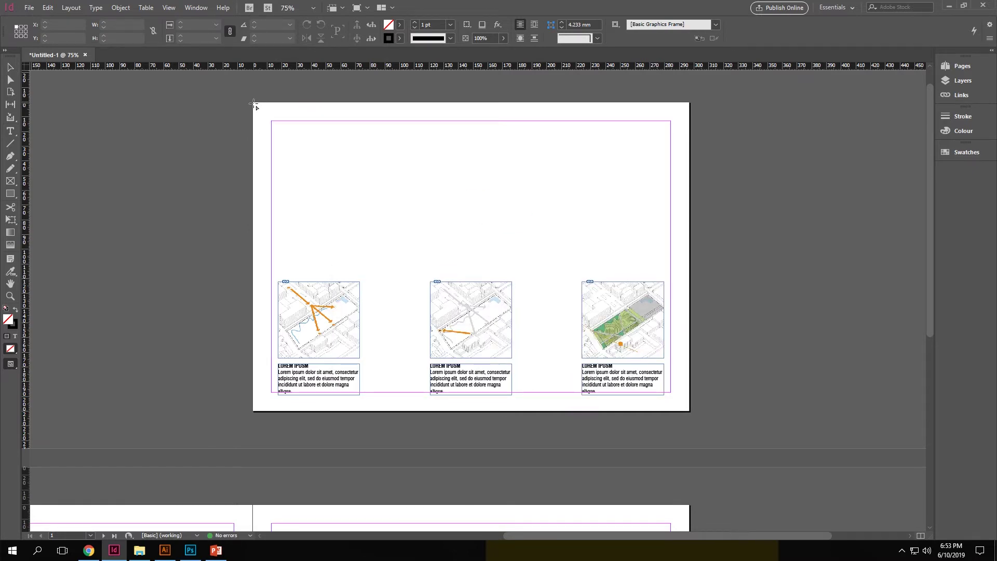
Step: Drag the photo full width from the page's top-left and trim its height to about 116.5 mm
drag(253, 103, 690, 254)
drag(469, 297, 470, 273)
click(725, 176)
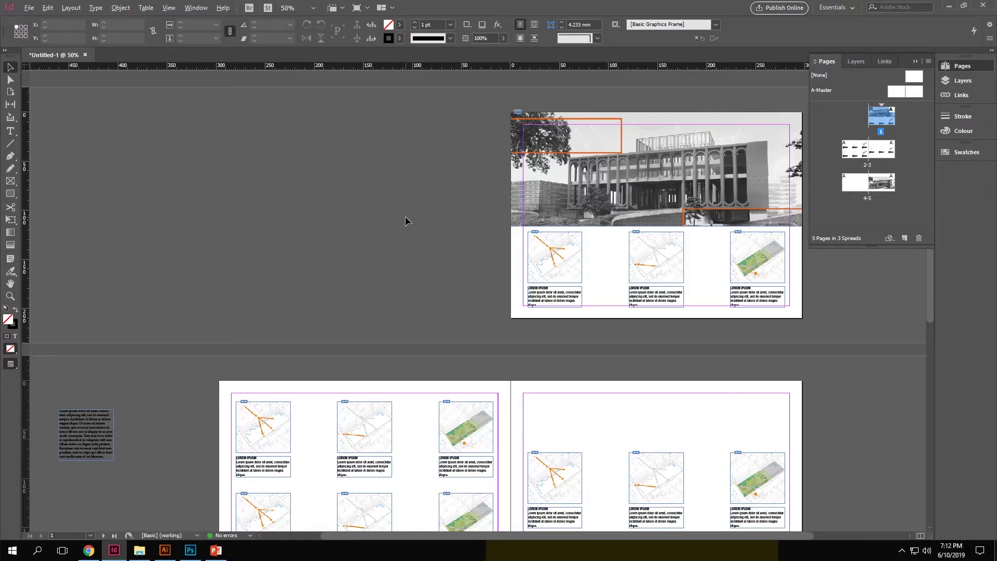
Step: Zoom out to see all three spreads and open A-Master for editing
key(ctrl+minus)
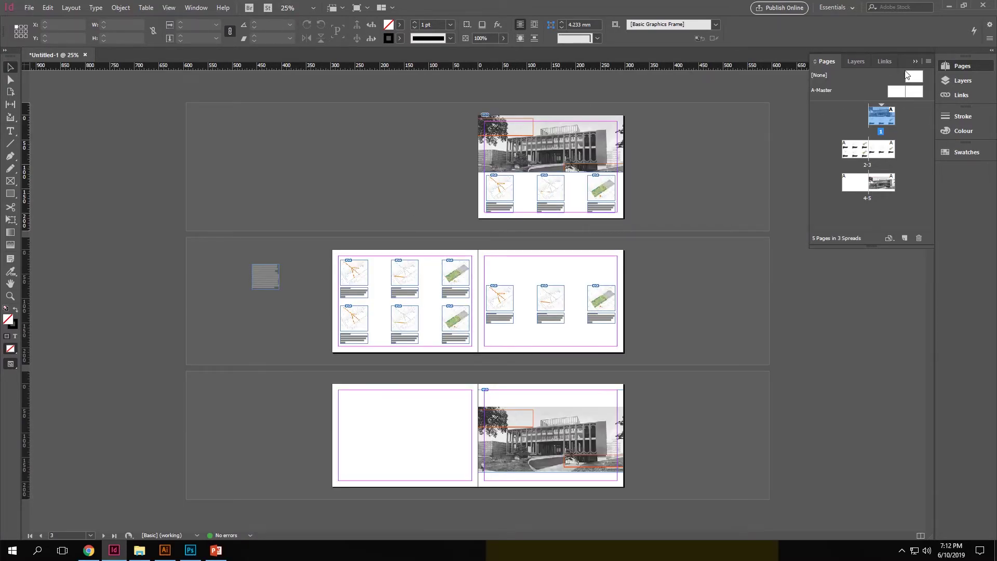
double_click(894, 91)
Step: Make a small 'A' text frame at the bottom-left, rotated -90° and snapped to the page edge
key(ctrl+alt+0)
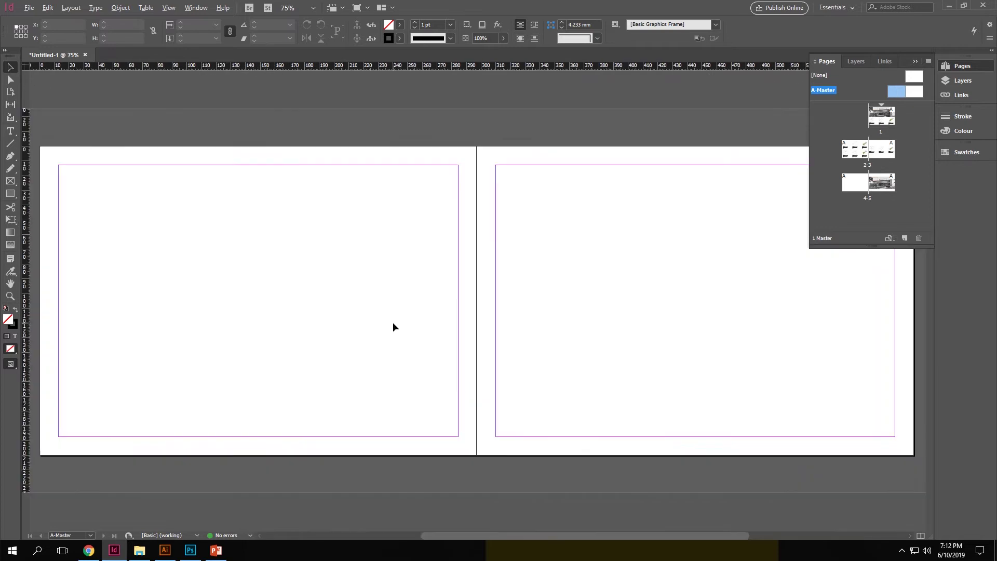
drag(127, 381, 363, 334)
key(ctrl+equal)
key(ctrl+equal)
click(11, 134)
text(A)
key(Escape)
scroll(279, 445, up, 2)
scroll(347, 343, up, 4)
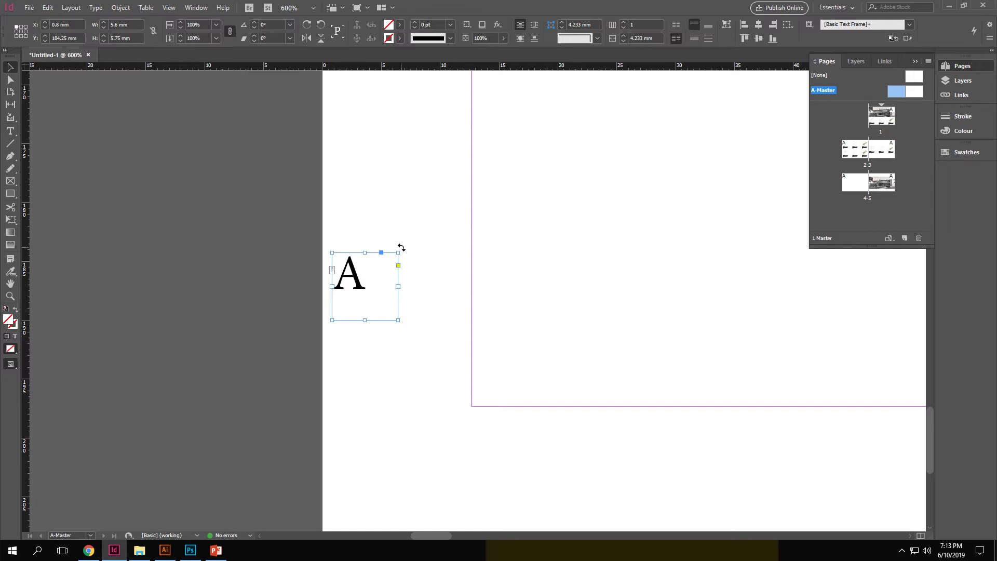
drag(401, 248, 407, 350)
drag(367, 278, 361, 281)
Step: Draw a short Pen line above it and replace the A with the Current Page Number marker
key(p)
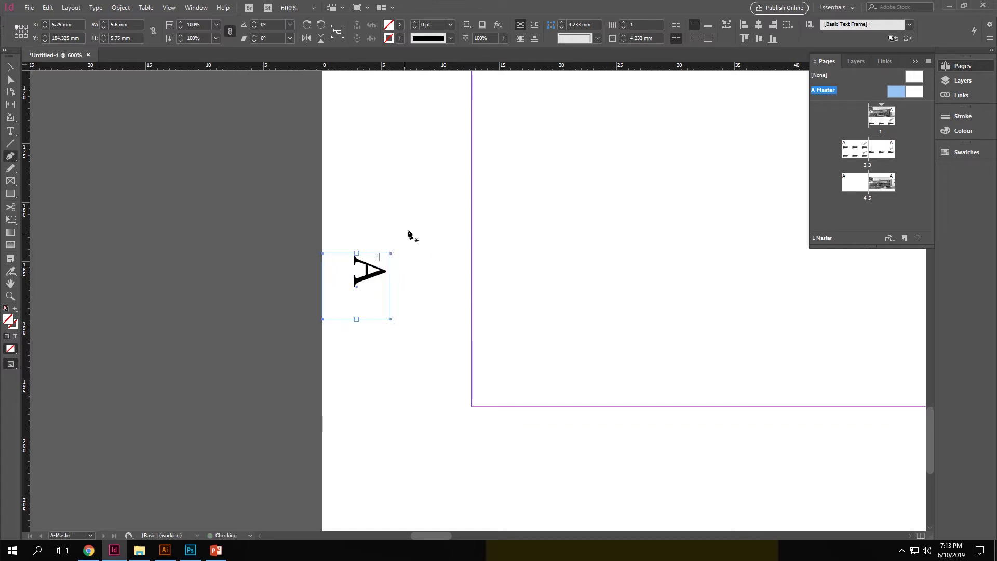
click(409, 228)
click(322, 227)
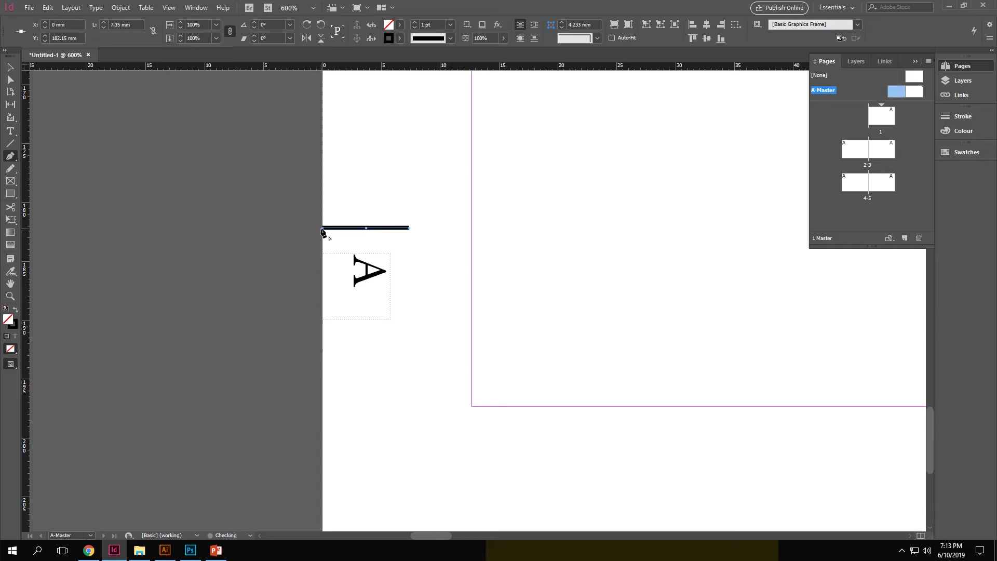
key(t)
click(384, 286)
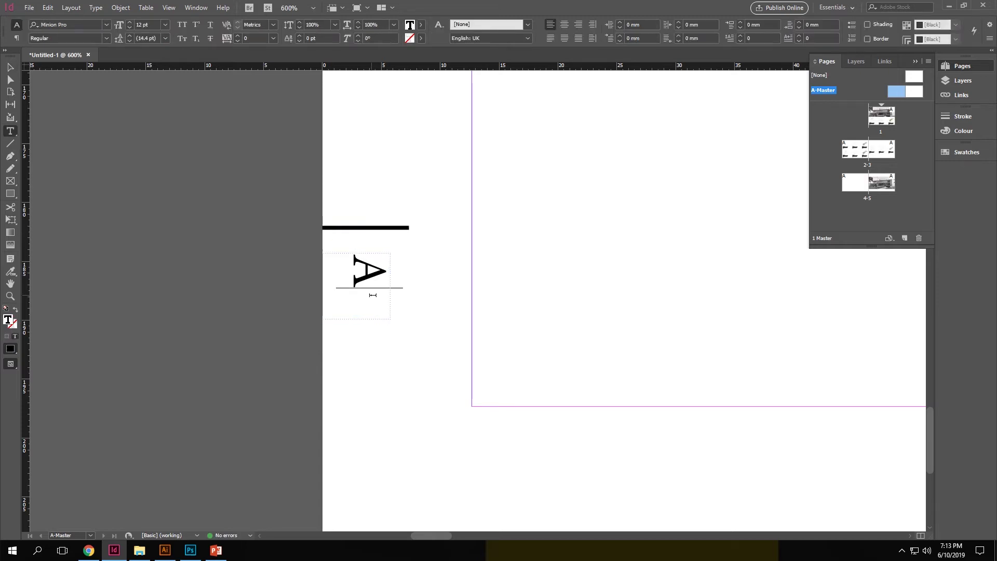
drag(384, 286, 369, 246)
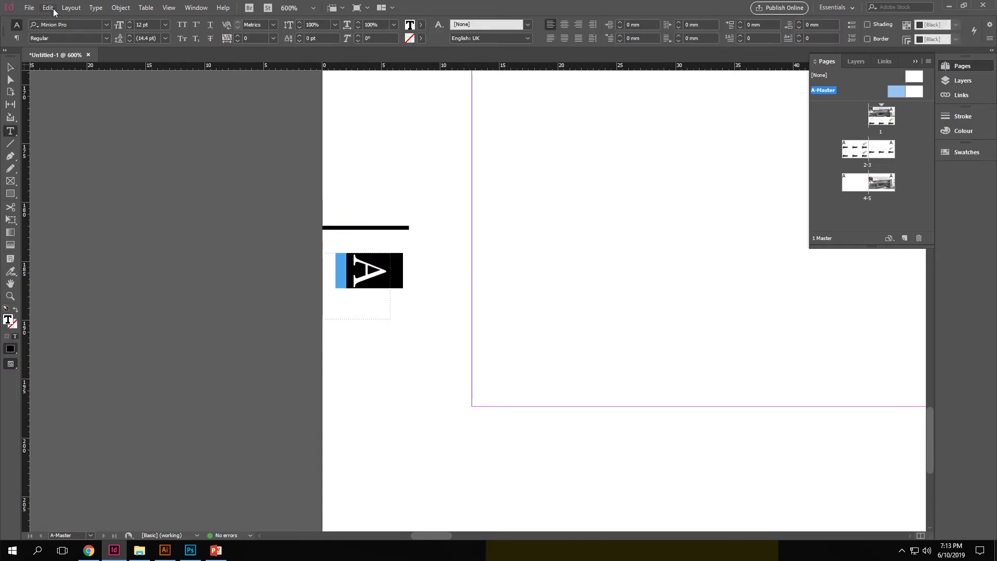
click(95, 8)
mouse_move(216, 317)
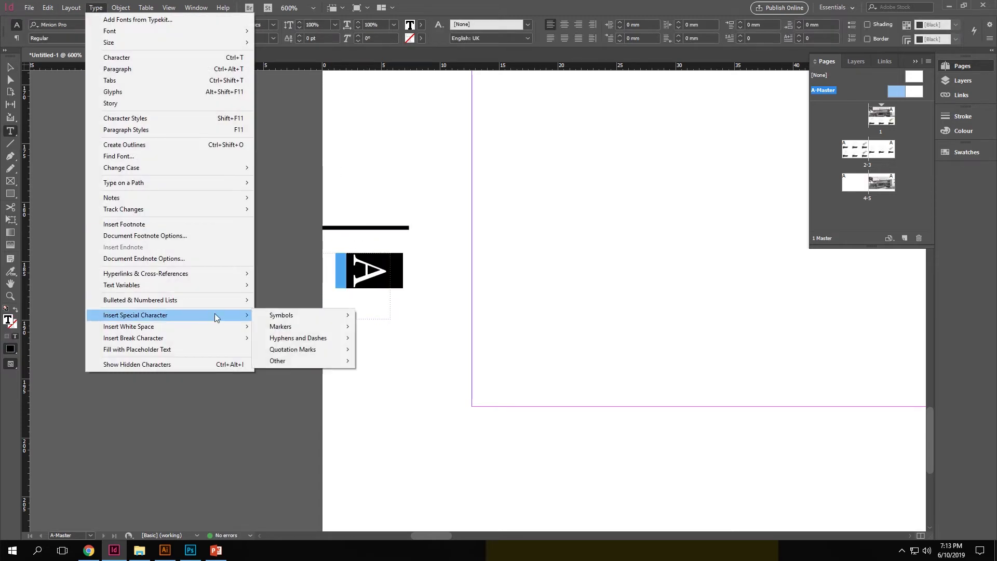
mouse_move(283, 328)
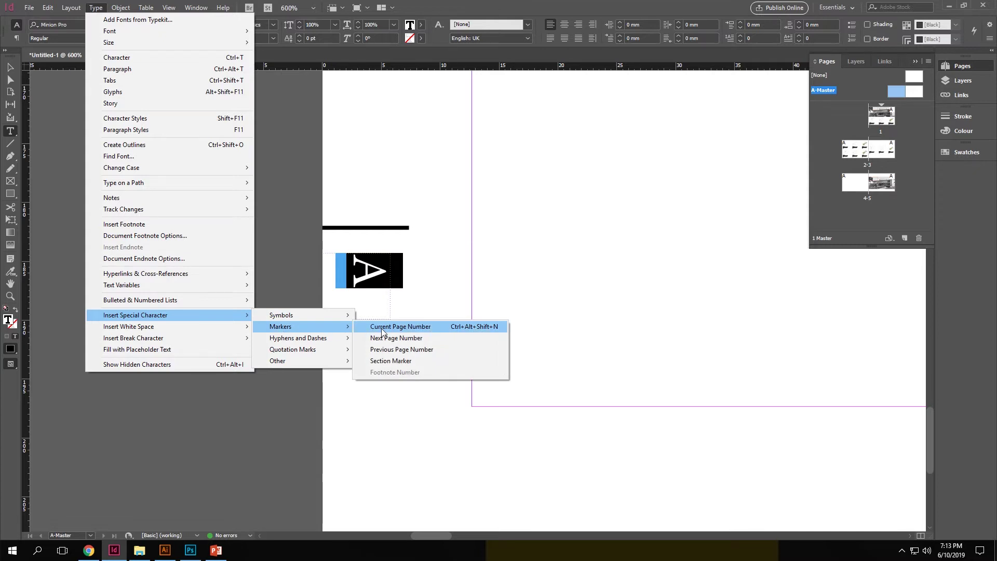
click(382, 330)
key(Escape)
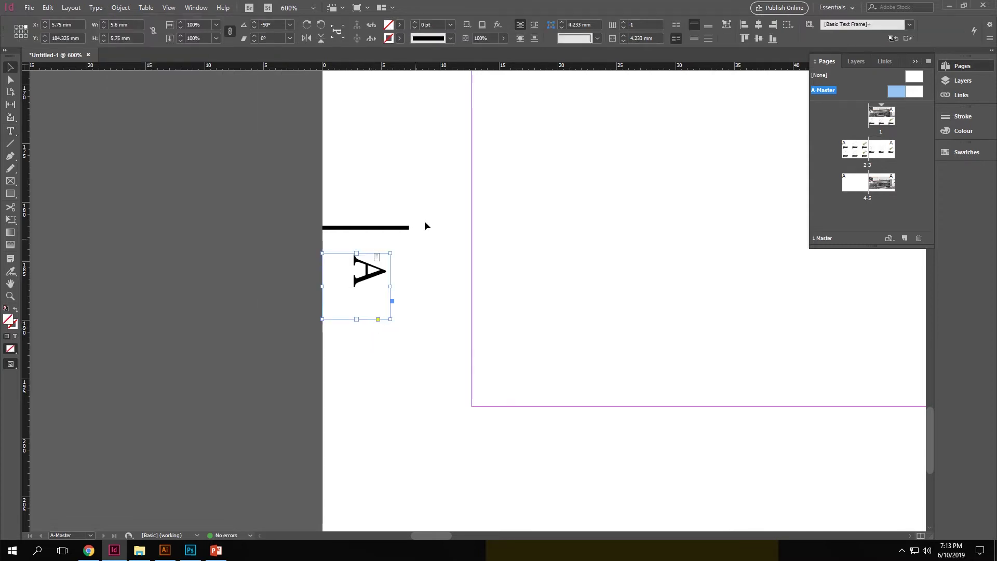
key(ctrl+minus)
key(ctrl+minus)
key(ctrl+minus)
key(ctrl+minus)
key(ctrl+minus)
Step: Copy the marker-and-line group to the right page's bottom-right, rotate it 180° and realign the line
click(304, 380)
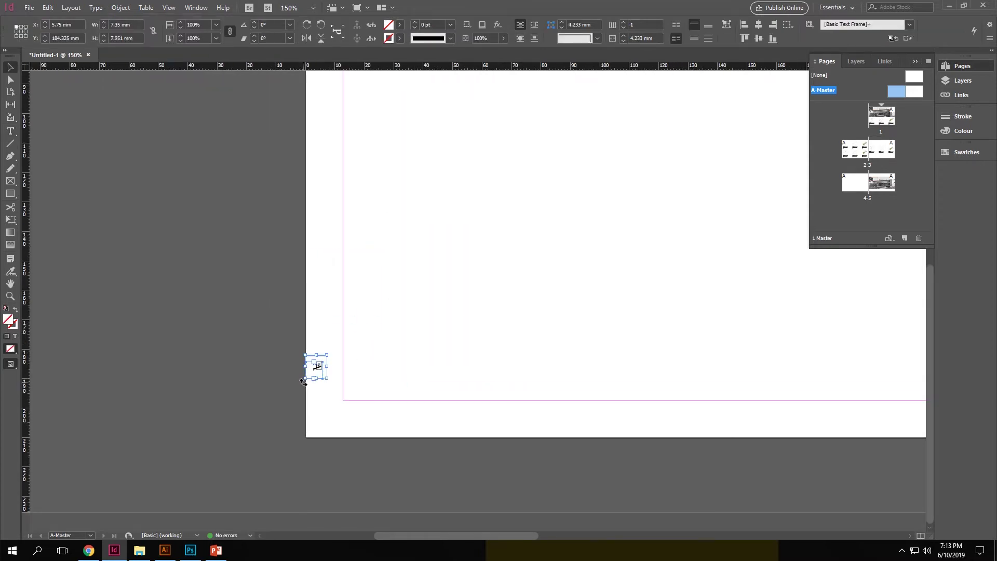
key(ctrl+minus)
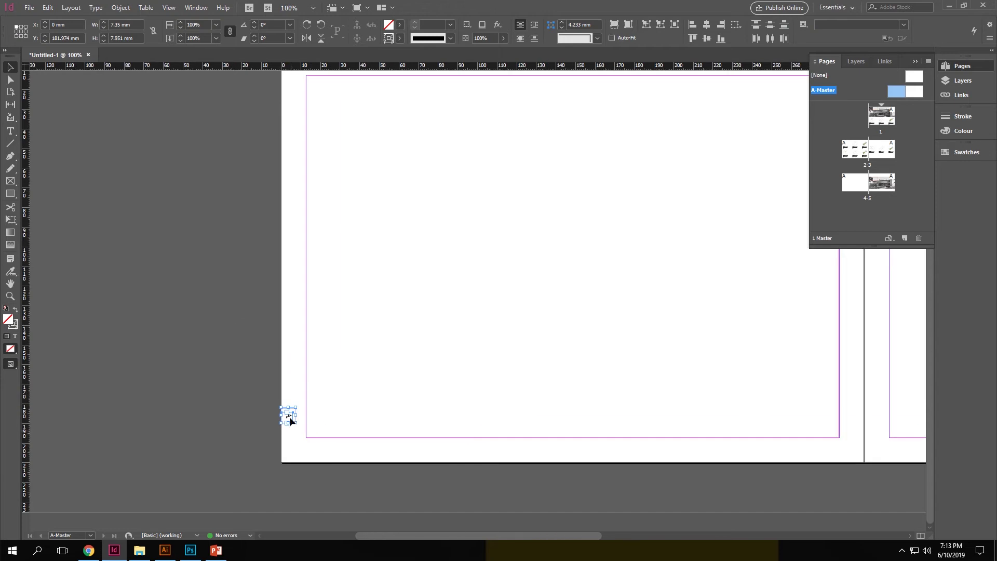
drag(290, 418, 525, 404)
scroll(543, 442, up, 5)
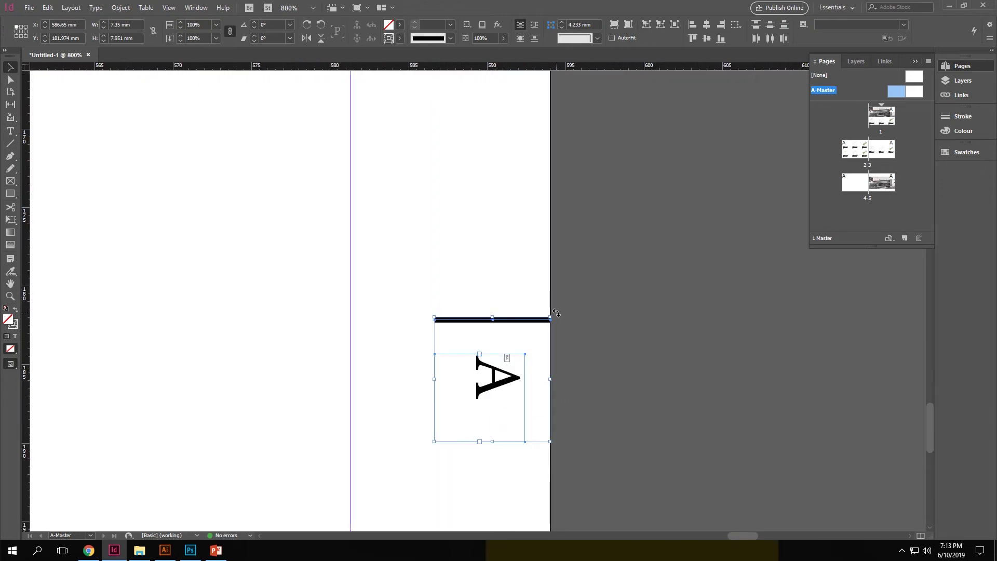
drag(556, 313, 509, 312)
click(483, 427)
click(659, 312)
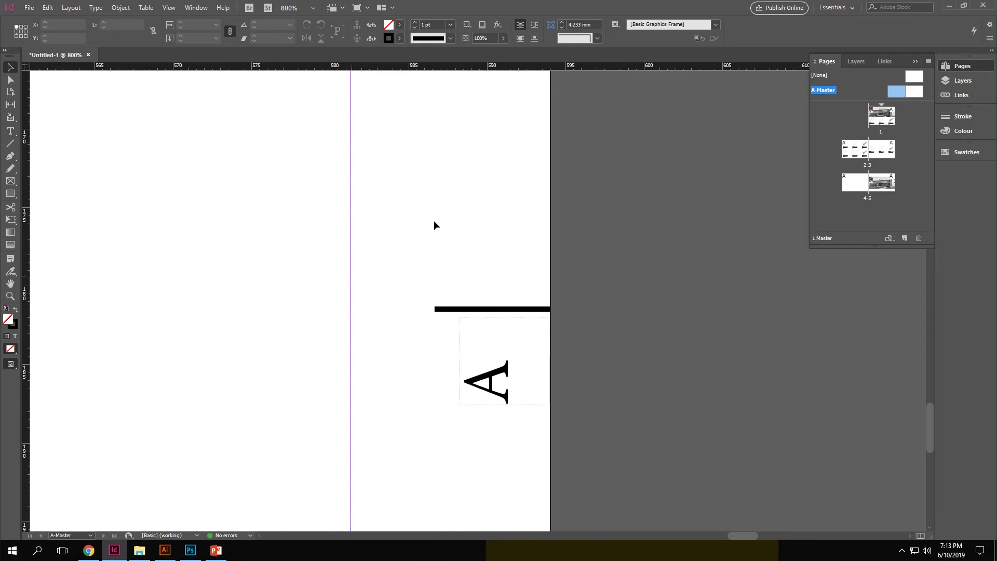
key(ctrl+minus)
key(ctrl+minus)
key(ctrl+minus)
key(ctrl+minus)
key(ctrl+minus)
key(ctrl+minus)
key(ctrl+minus)
Step: Return to the document pages and scroll down to spread 4-5 with the building photo
scroll(552, 251, left, 5)
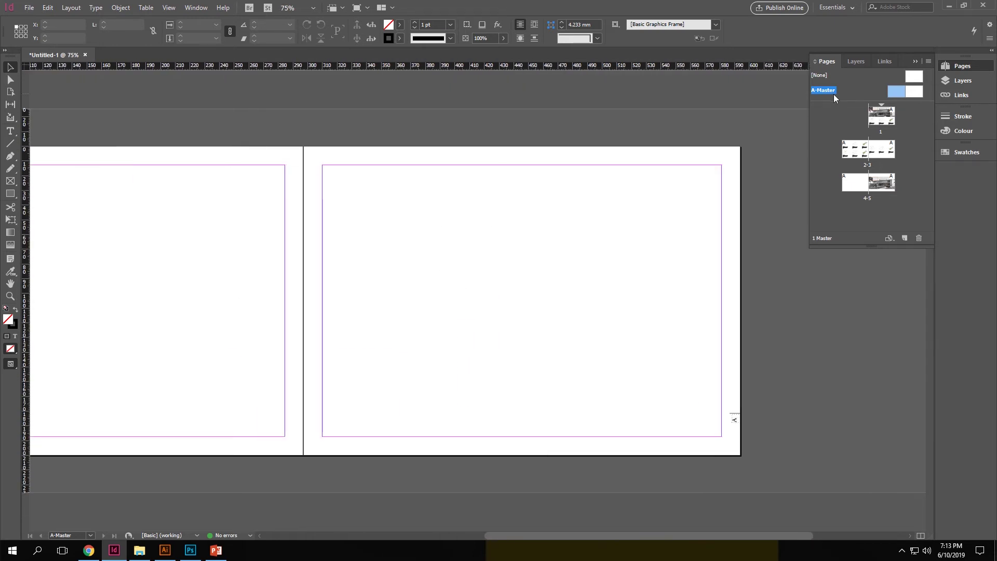
double_click(878, 119)
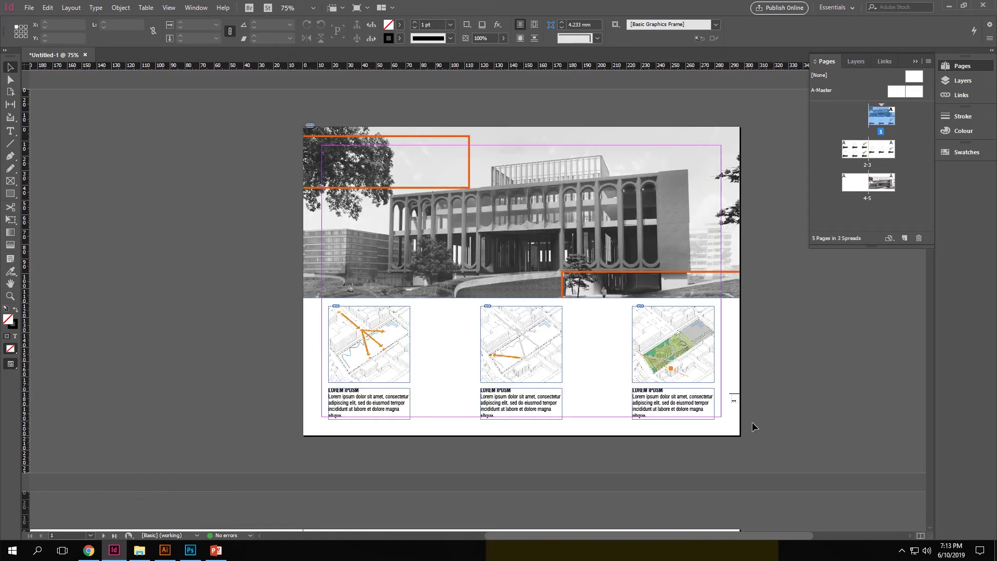
scroll(744, 390, up, 3)
scroll(746, 400, down, 2)
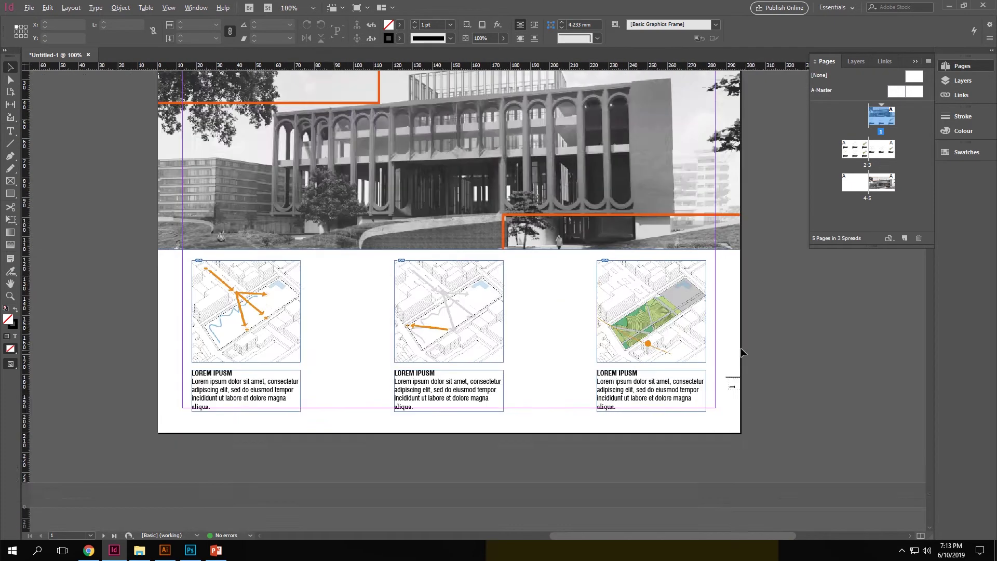
scroll(654, 333, down, 8)
scroll(358, 326, left, 4)
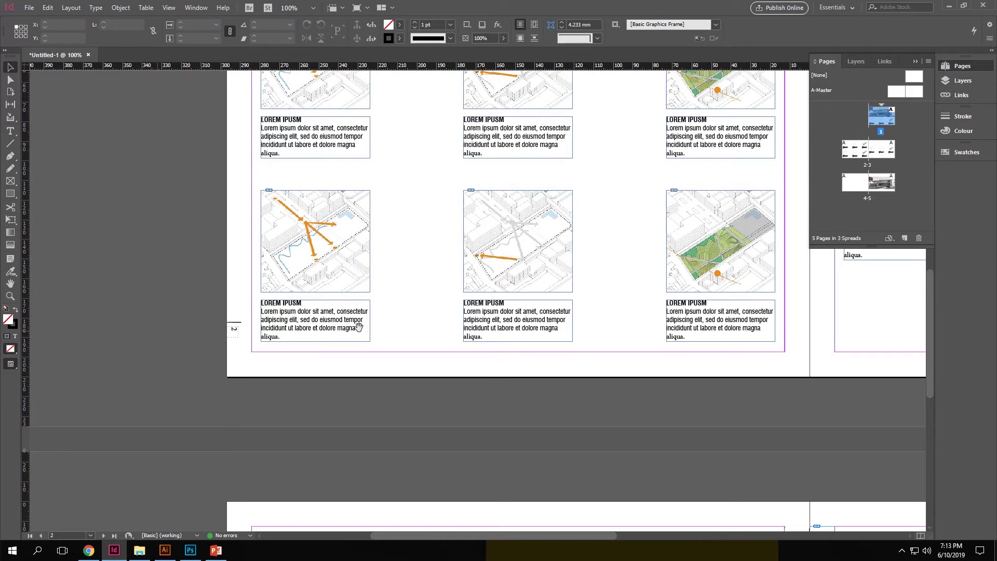
scroll(230, 287, right, 6)
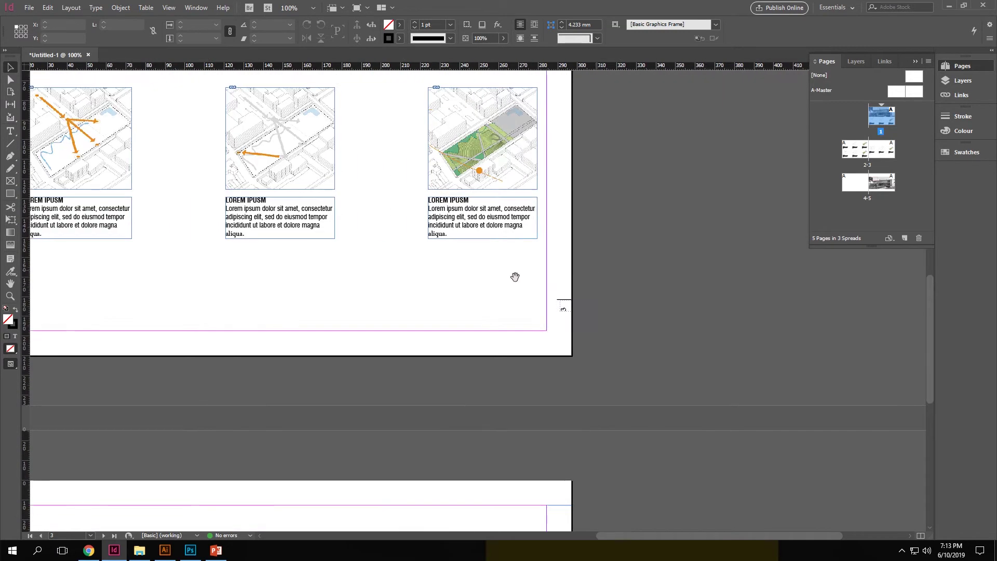
scroll(513, 276, down, 2)
scroll(564, 249, down, 2)
scroll(600, 461, up, 4)
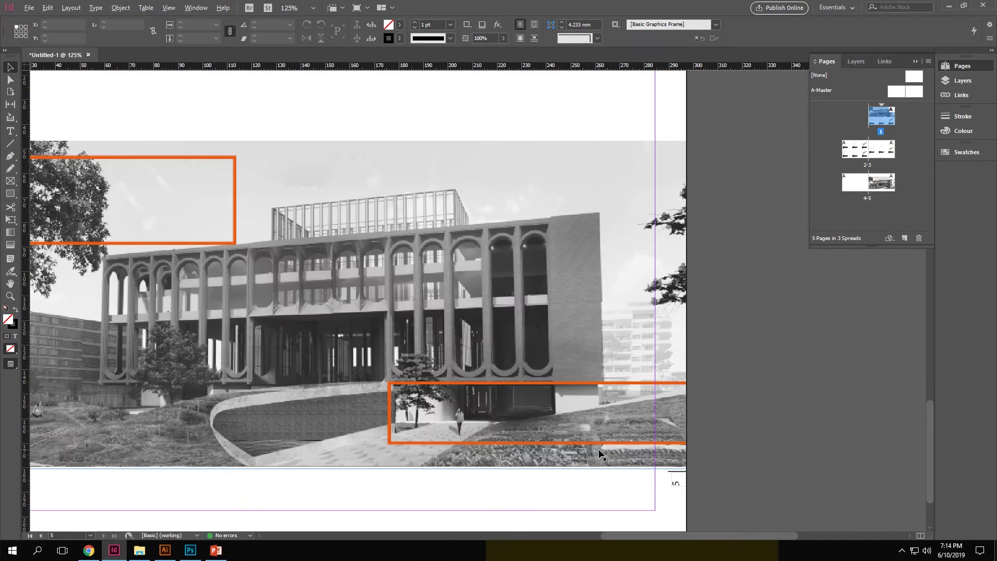
scroll(564, 336, down, 3)
scroll(253, 281, left, 2)
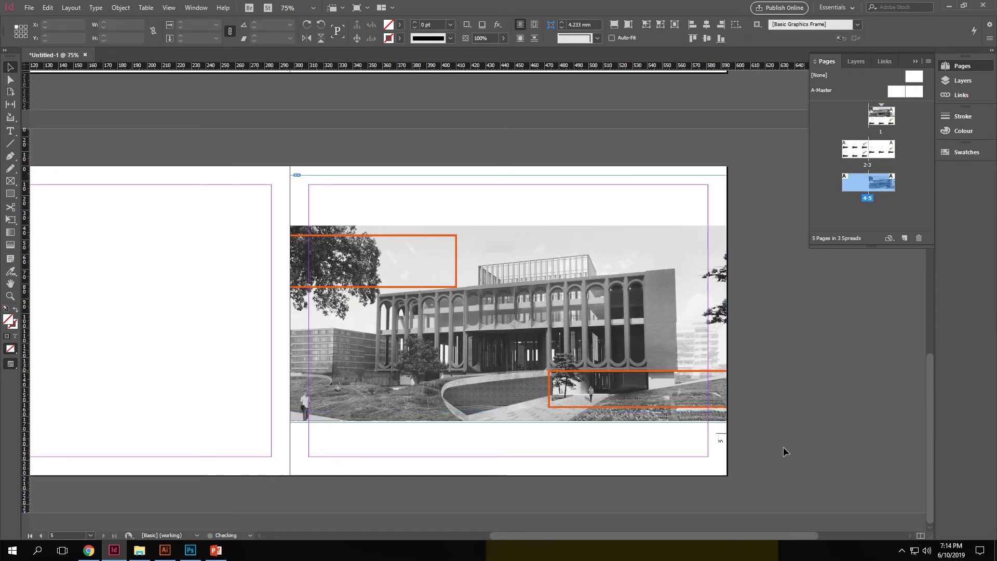
Step: Zoom into page 5's lower-right corner and delete its page number frame and line
scroll(728, 456, up, 2)
drag(729, 457, 701, 428)
scroll(646, 416, up, 3)
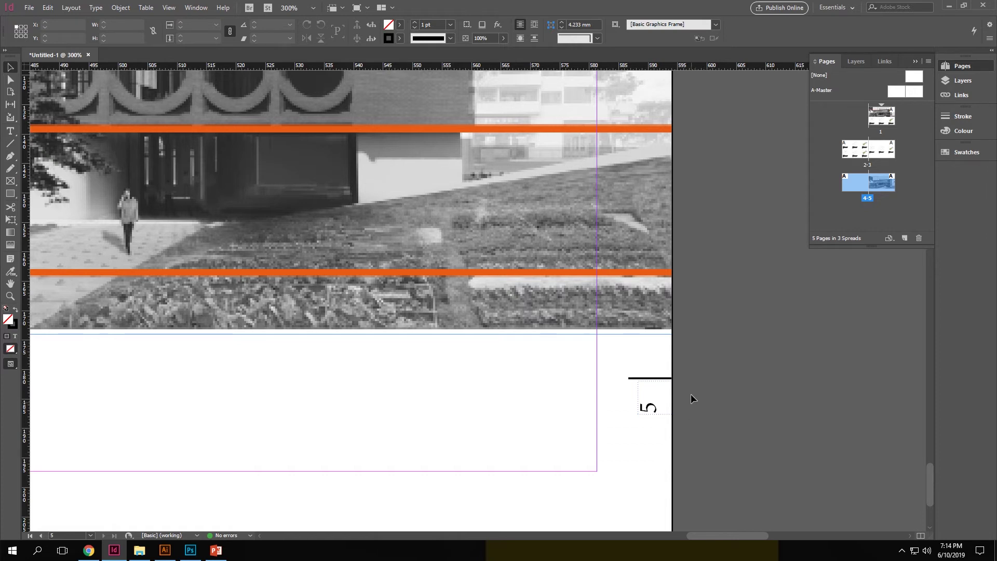
click(653, 397)
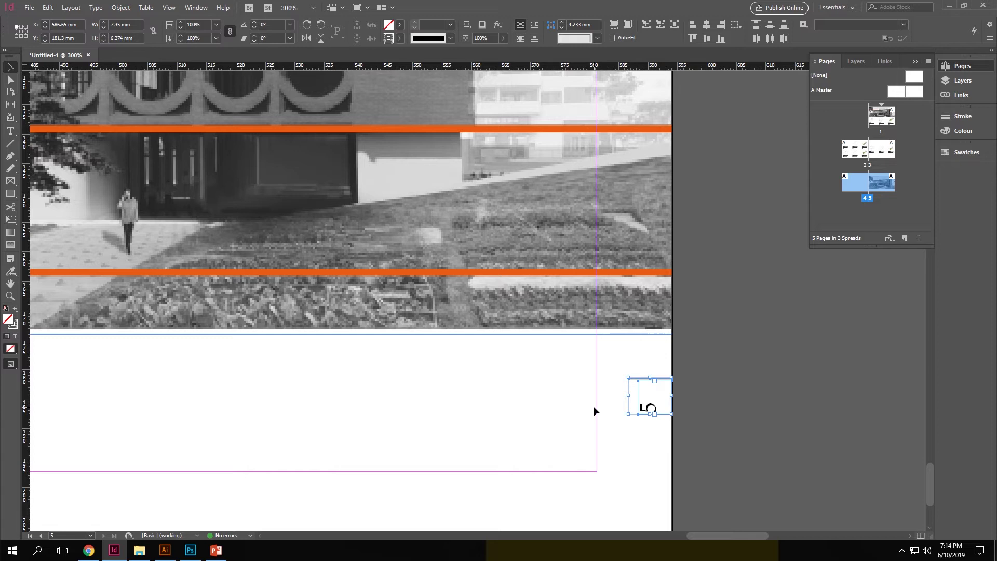
key(Delete)
scroll(603, 401, down, 5)
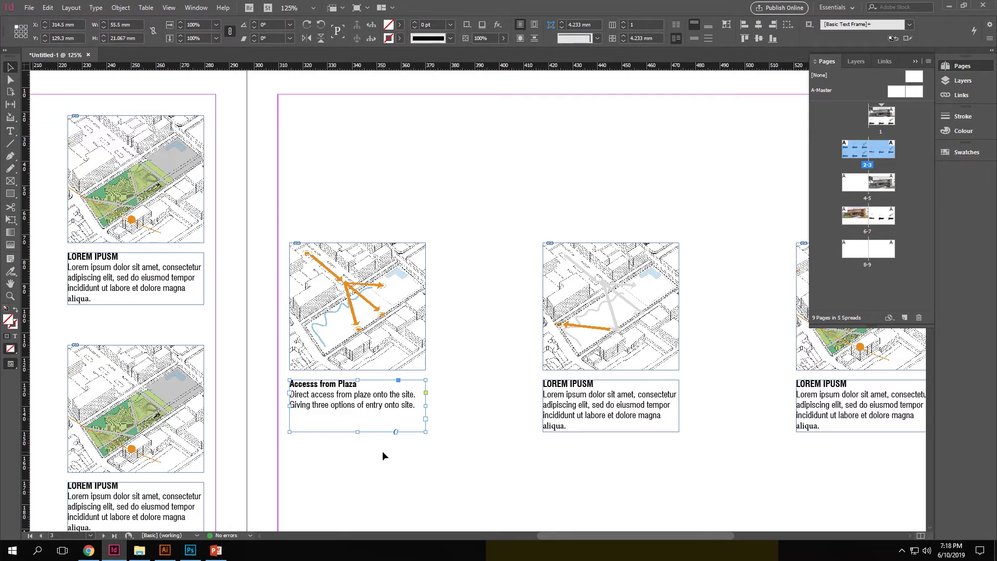
Step: Spell-check the page 3 caption, correcting 'Accesss' to 'Access' and 'plaze' to 'plaza'
key(ctrl+i)
drag(451, 177, 457, 170)
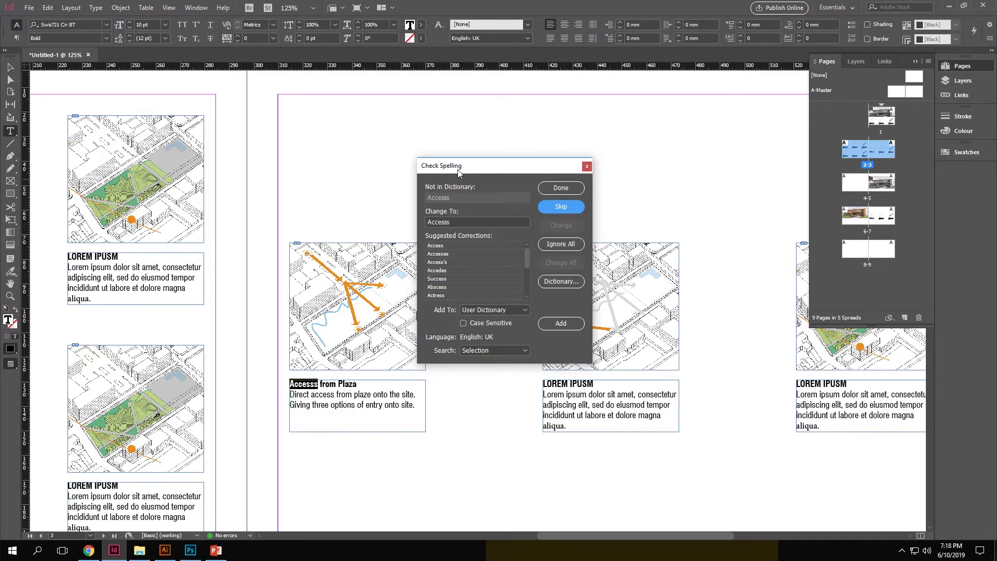
click(444, 247)
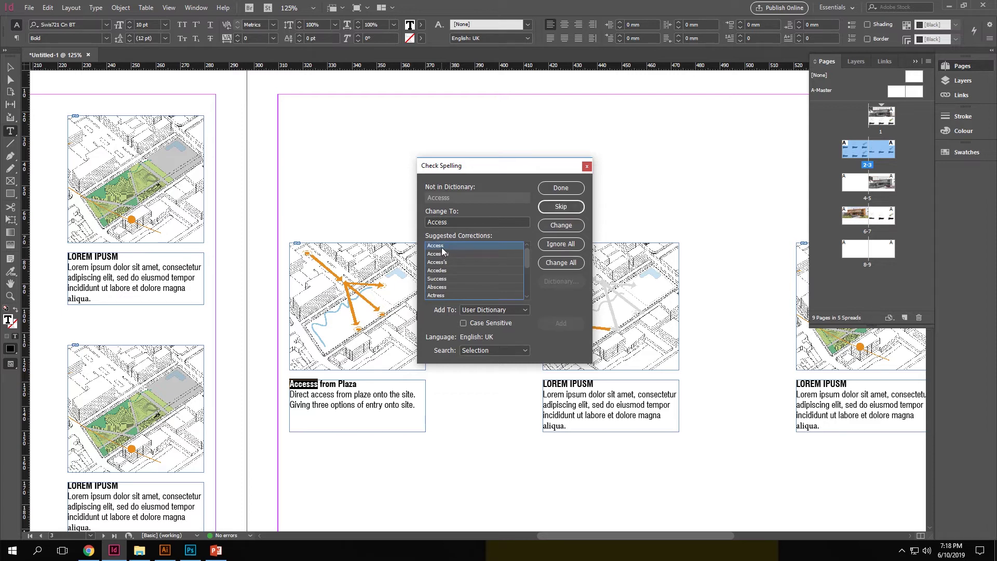
click(561, 226)
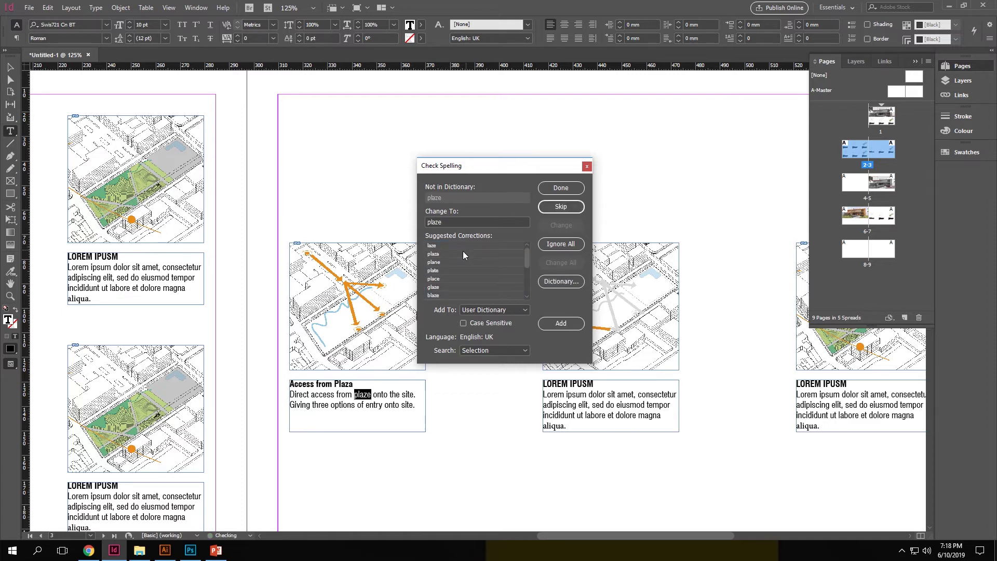
click(446, 253)
click(571, 226)
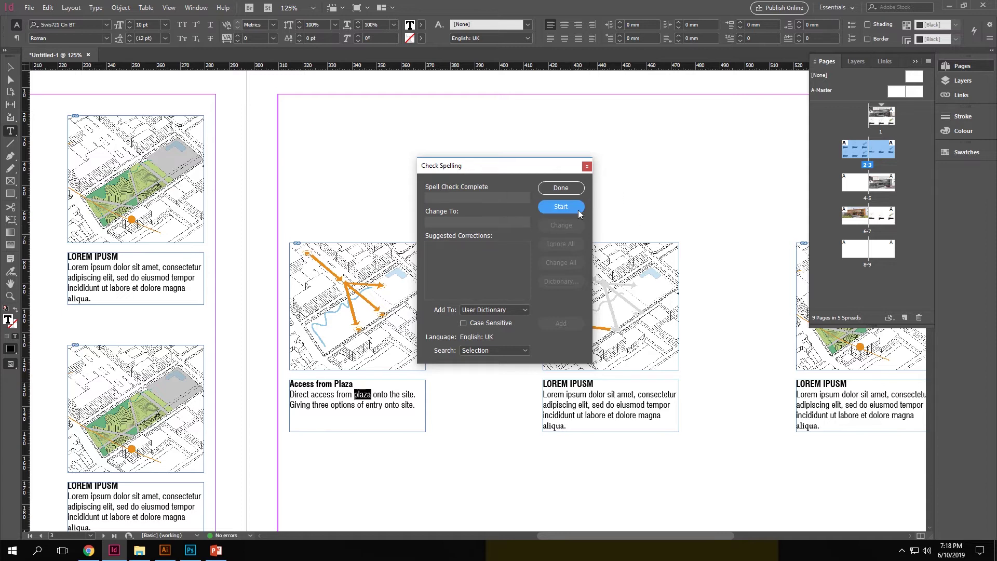
click(587, 168)
key(Escape)
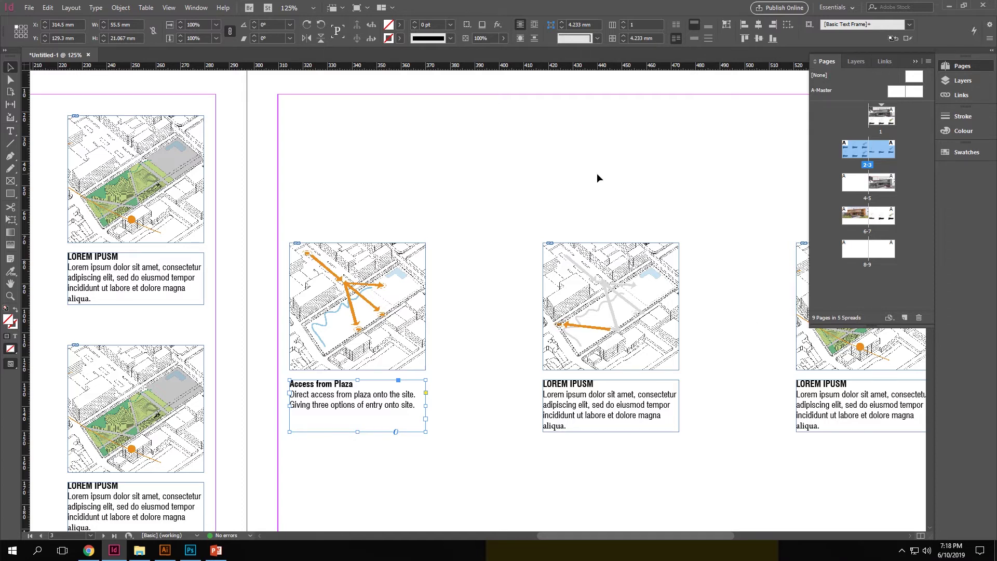
Step: Give page 6 a Gold colour label in the Pages panel
scroll(597, 178, down, 5)
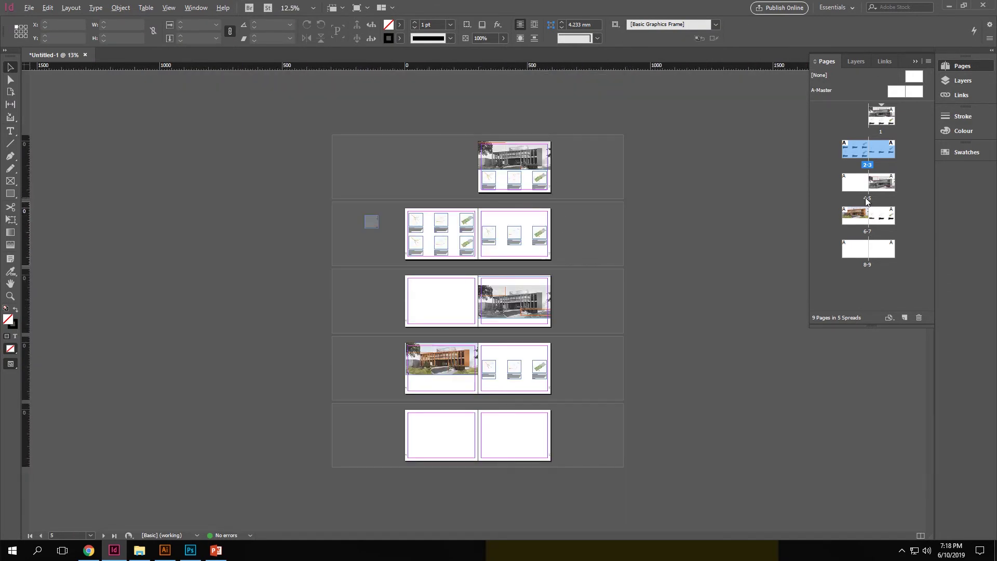
click(893, 166)
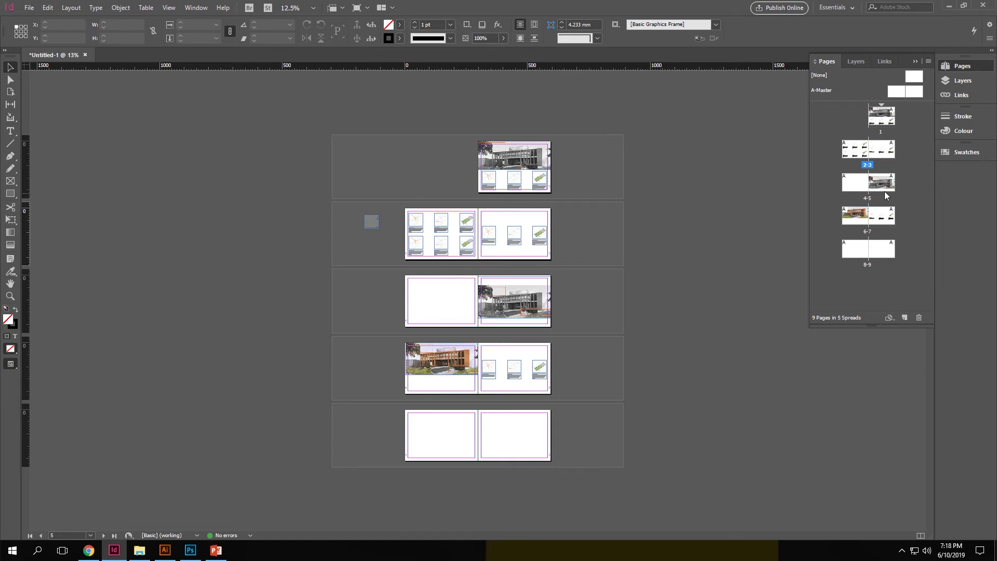
right_click(856, 217)
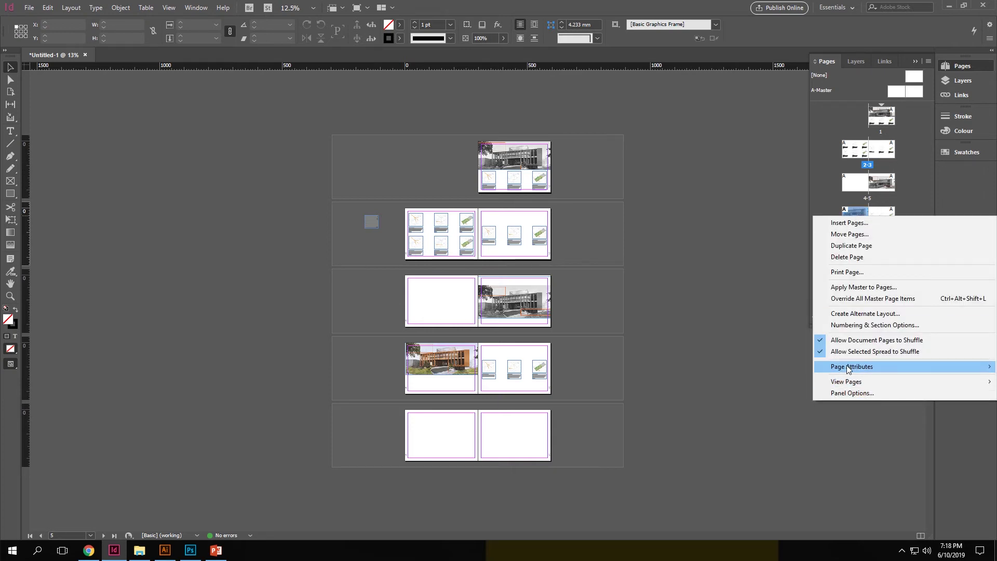
mouse_move(848, 368)
mouse_move(788, 369)
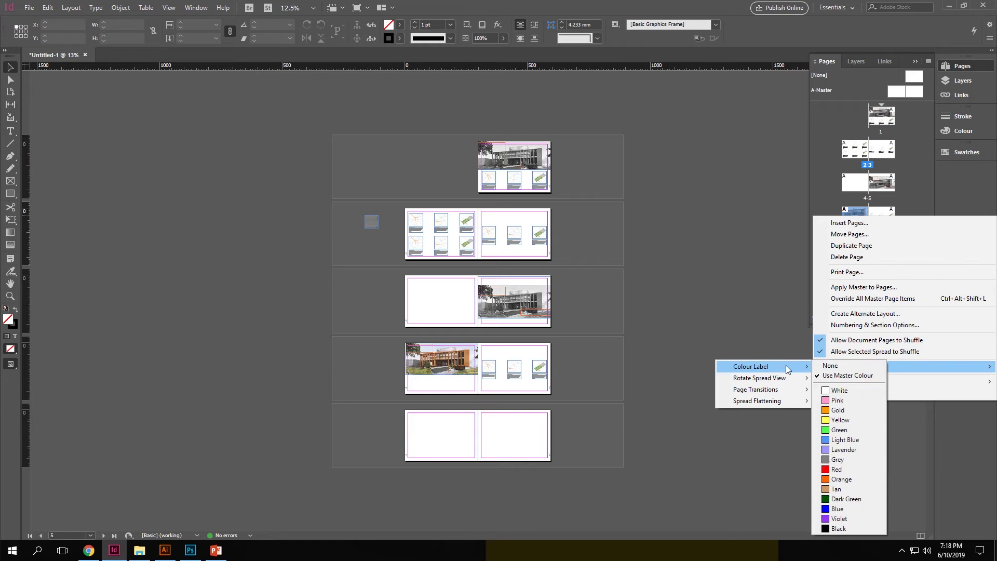
click(841, 410)
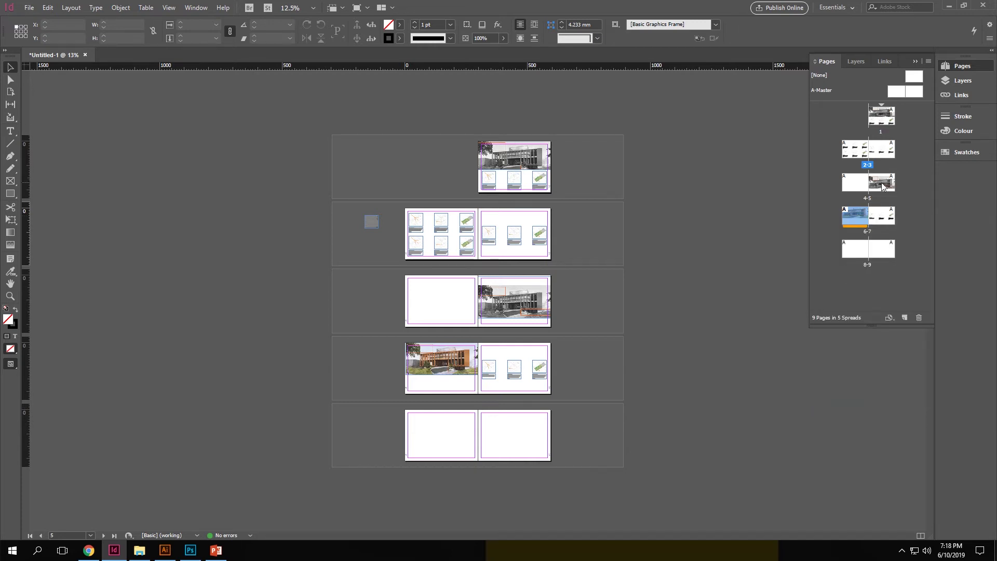
Step: Give page 9 a Red colour label
right_click(881, 250)
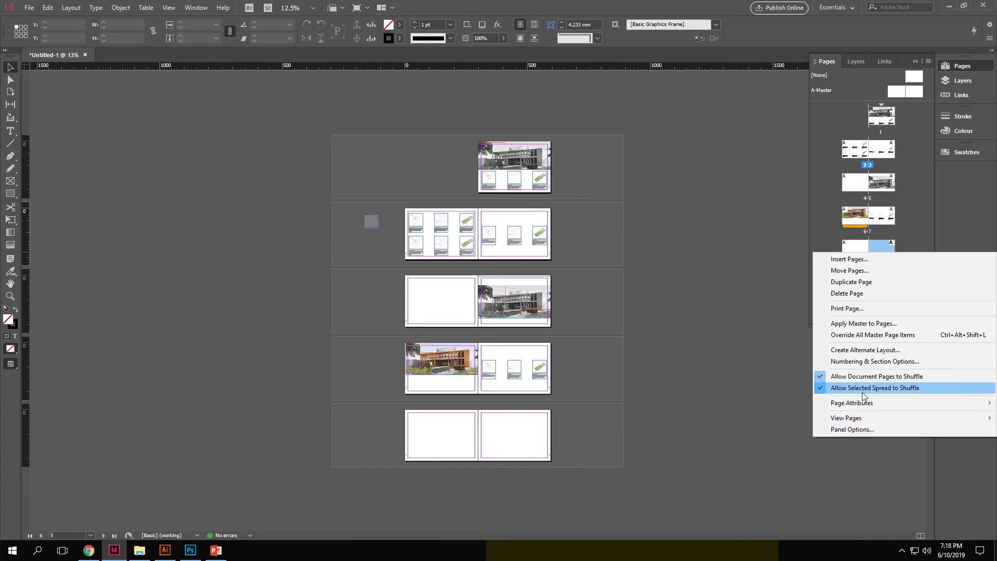
mouse_move(863, 405)
mouse_move(809, 405)
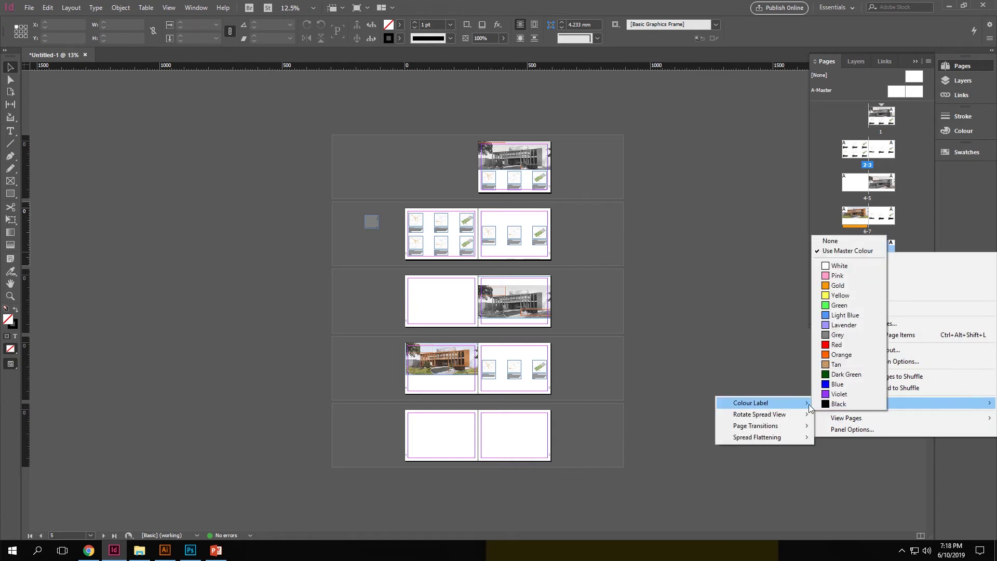
click(840, 345)
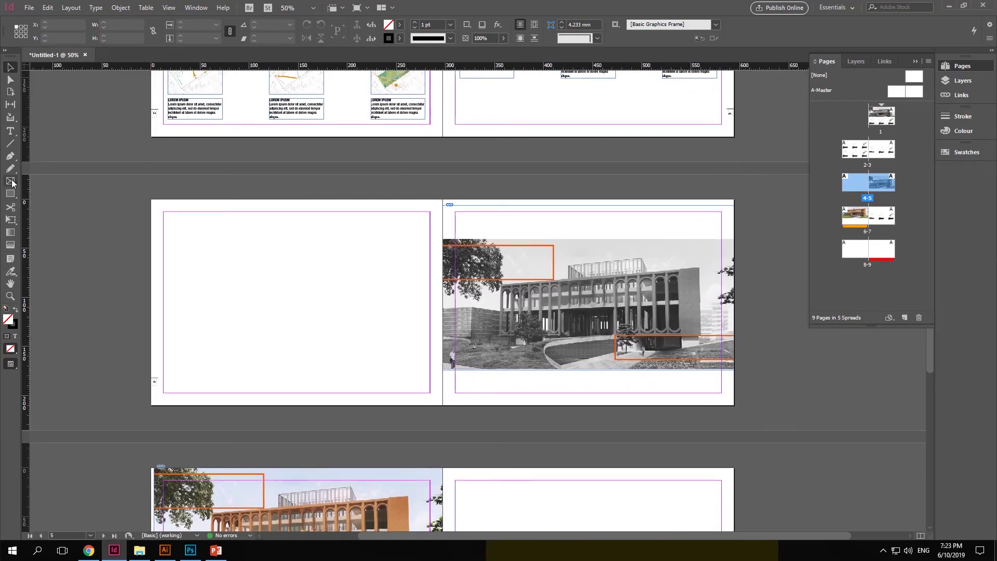
Step: Draw a 30 mm square picture frame on page 4
click(12, 181)
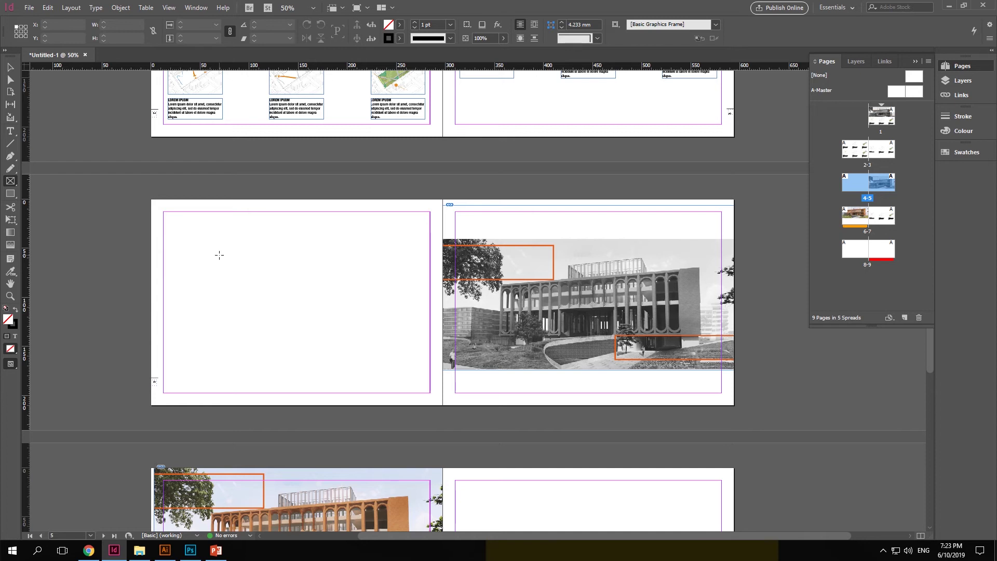
scroll(219, 255, up, 1)
drag(149, 233, 308, 274)
Step: Duplicate the frames into a row of seven, then into three rows
key(v)
scroll(167, 270, up, 1)
drag(319, 310, 285, 367)
key(ctrl+minus)
key(ctrl+equal)
key(ctrl+equal)
key(ctrl+minus)
scroll(311, 350, down, 2)
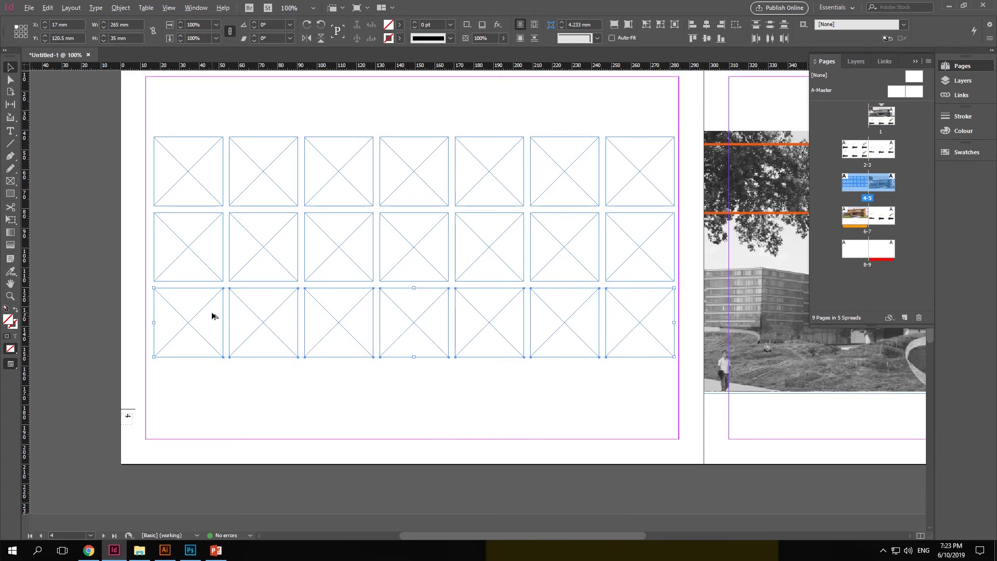
key(ctrl+minus)
Step: Select all 21 grid frames and move the grid slightly down
scroll(529, 298, right, 2)
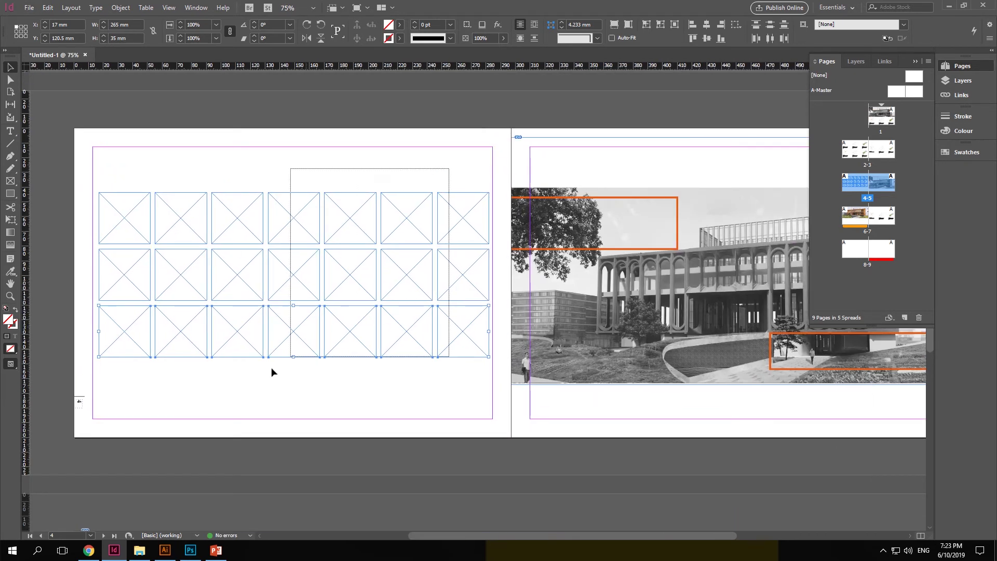
drag(271, 371, 129, 391)
drag(135, 275, 135, 283)
key(ctrl+minus)
scroll(389, 236, right, 2)
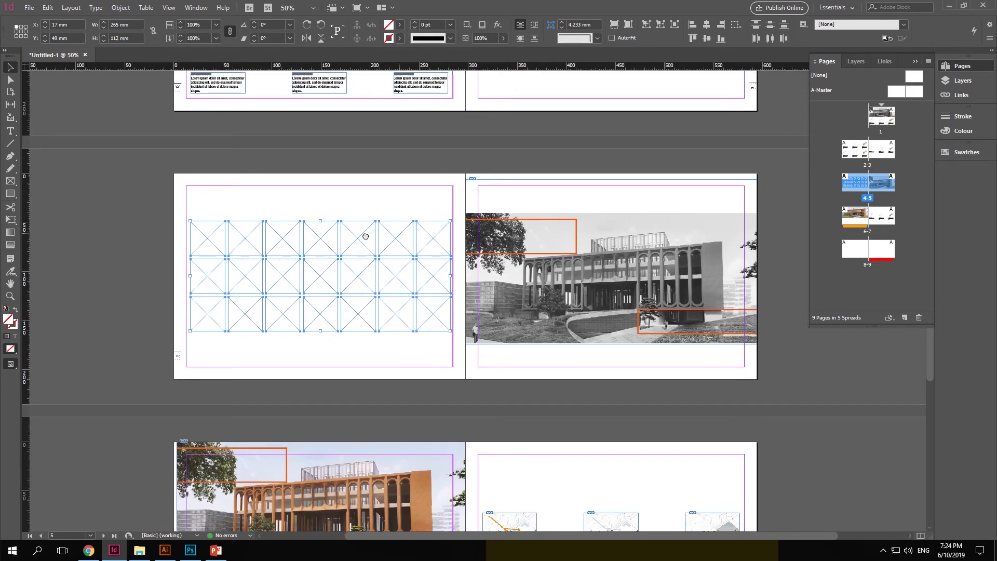
Step: Combine the 21 grid frames into a single compound path
click(274, 205)
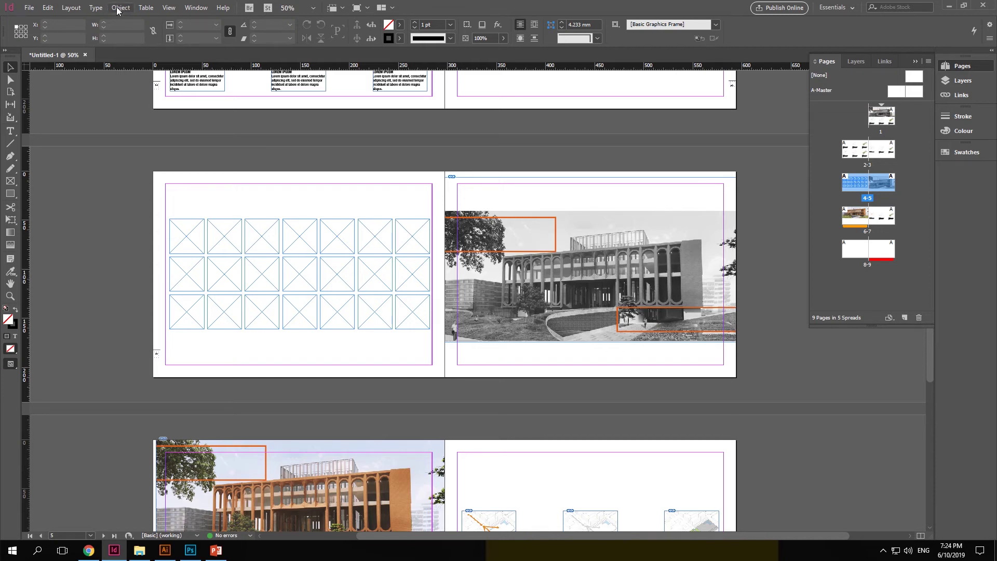
drag(407, 209, 173, 335)
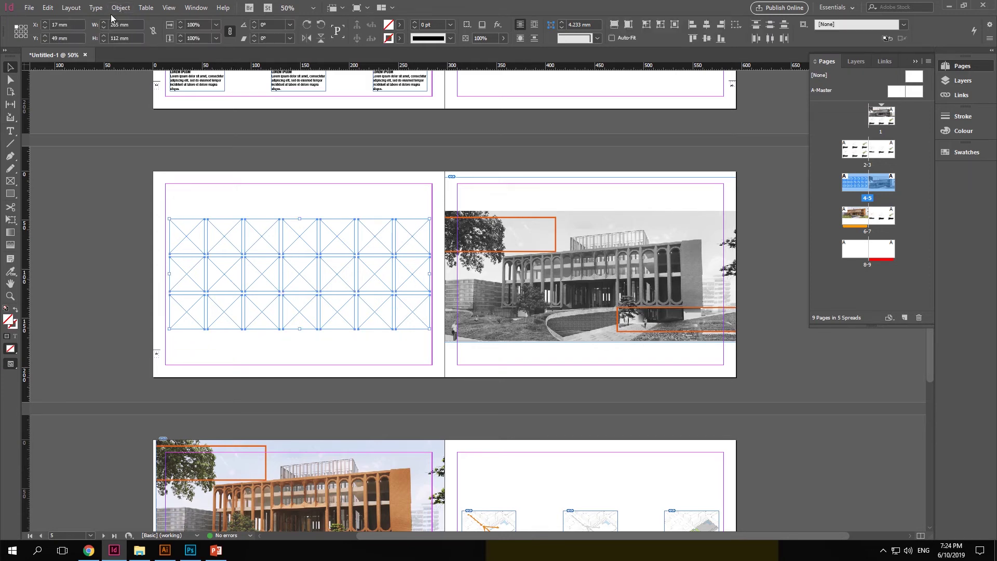
click(125, 9)
mouse_move(213, 327)
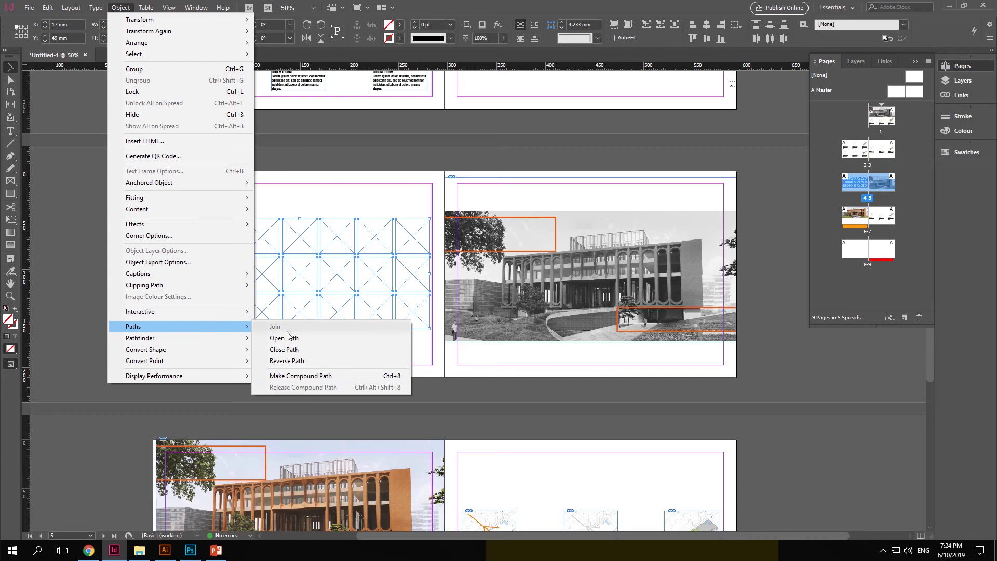
click(307, 376)
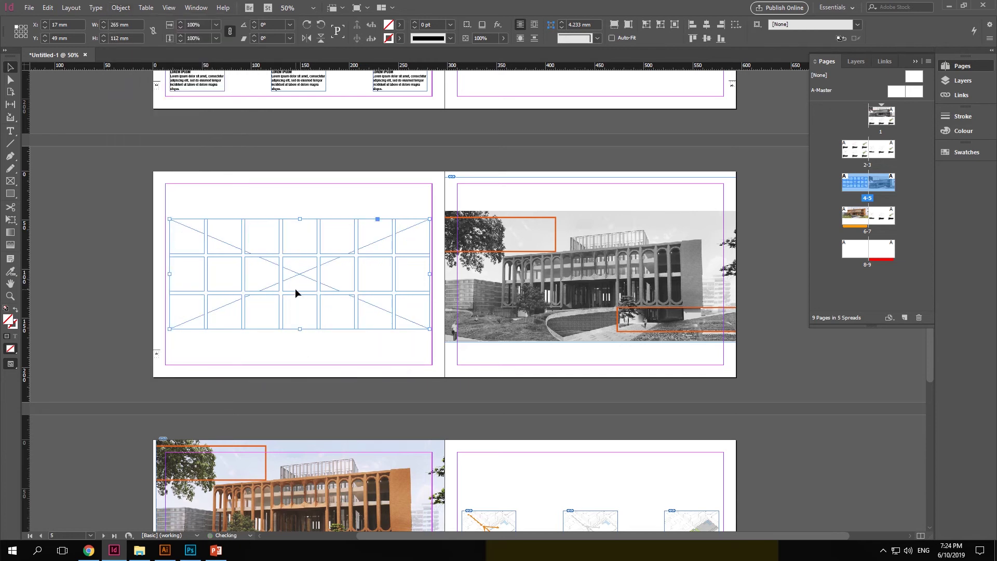
Step: Place the View interior 1 image into the grid, without import options
click(31, 9)
click(57, 141)
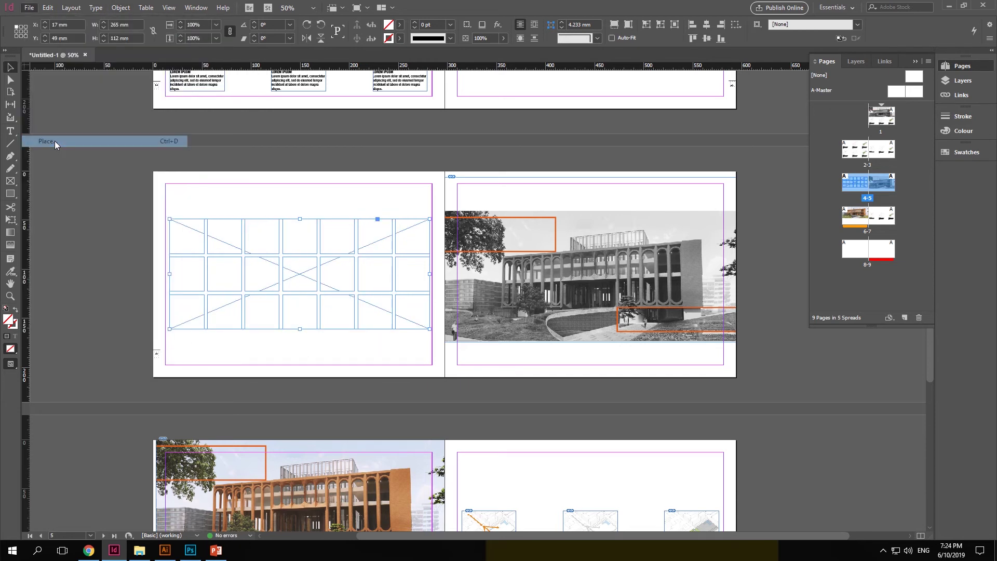
click(362, 242)
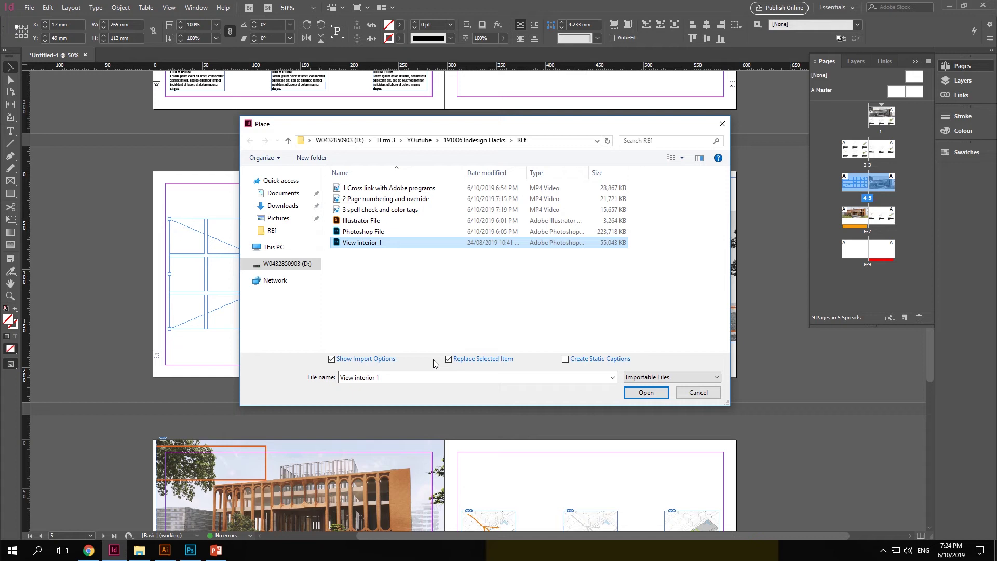
click(331, 359)
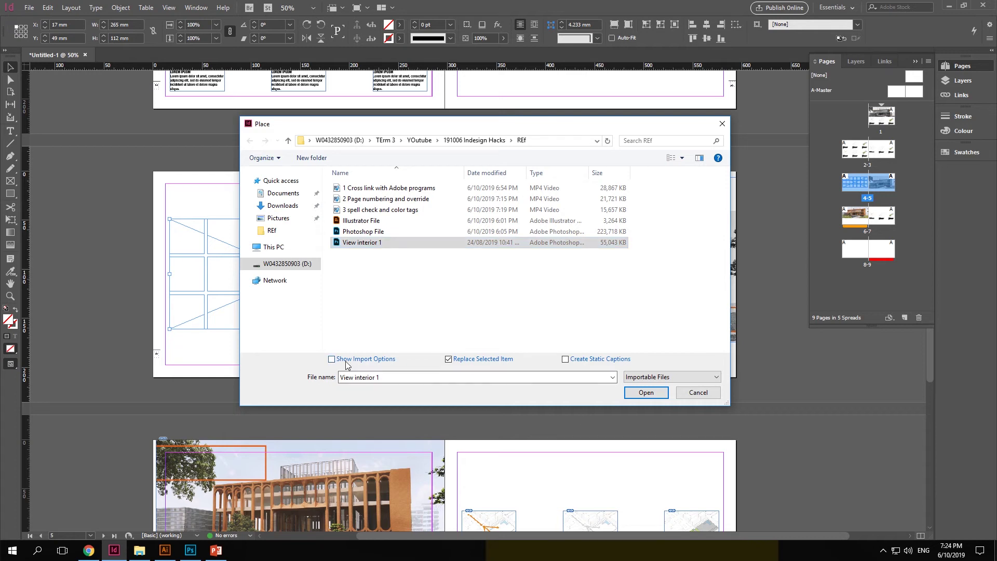
click(638, 395)
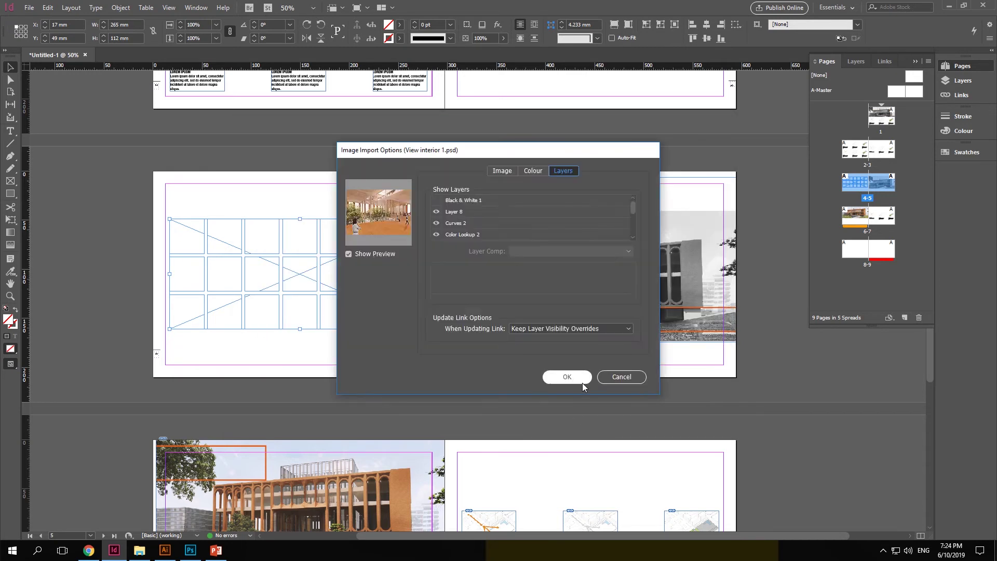
click(567, 377)
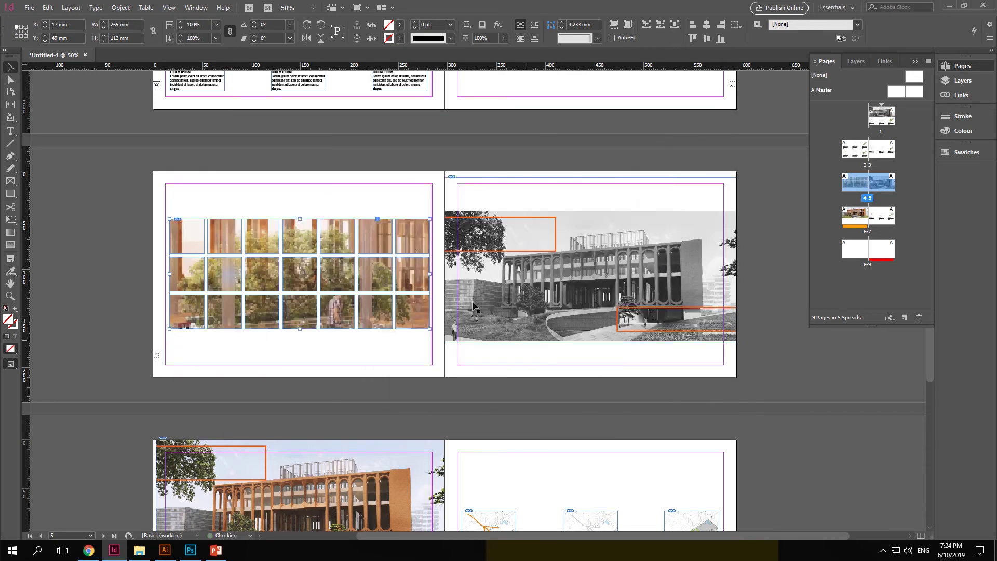
Step: Fill the grid proportionally with the photo and shift it down within the frames
right_click(302, 268)
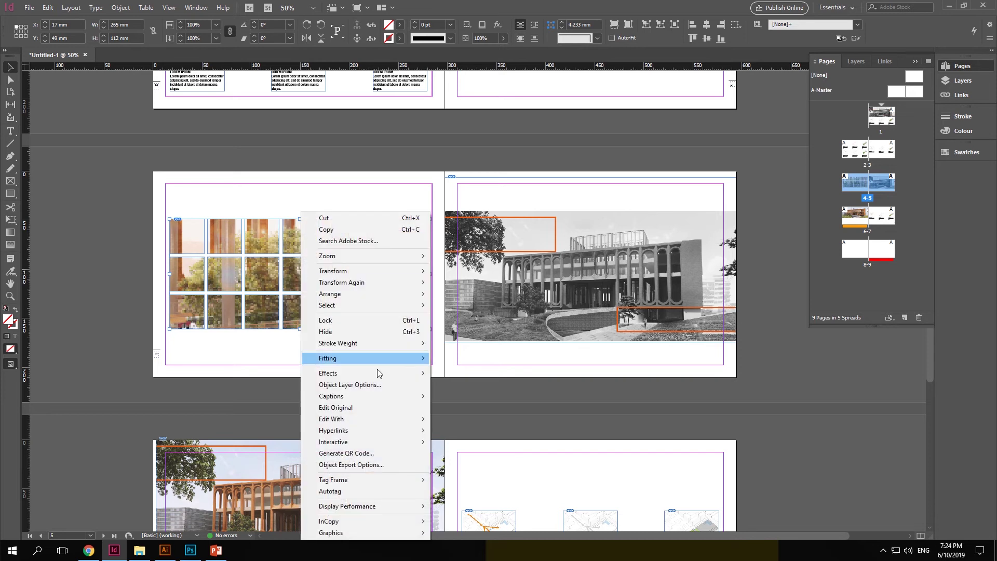
mouse_move(407, 358)
click(475, 357)
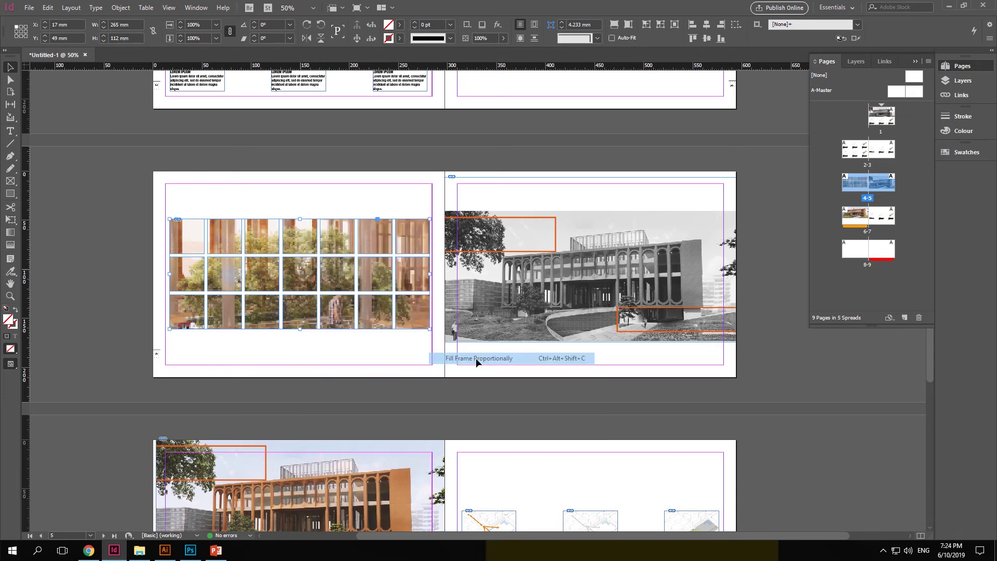
click(302, 271)
drag(298, 274, 298, 294)
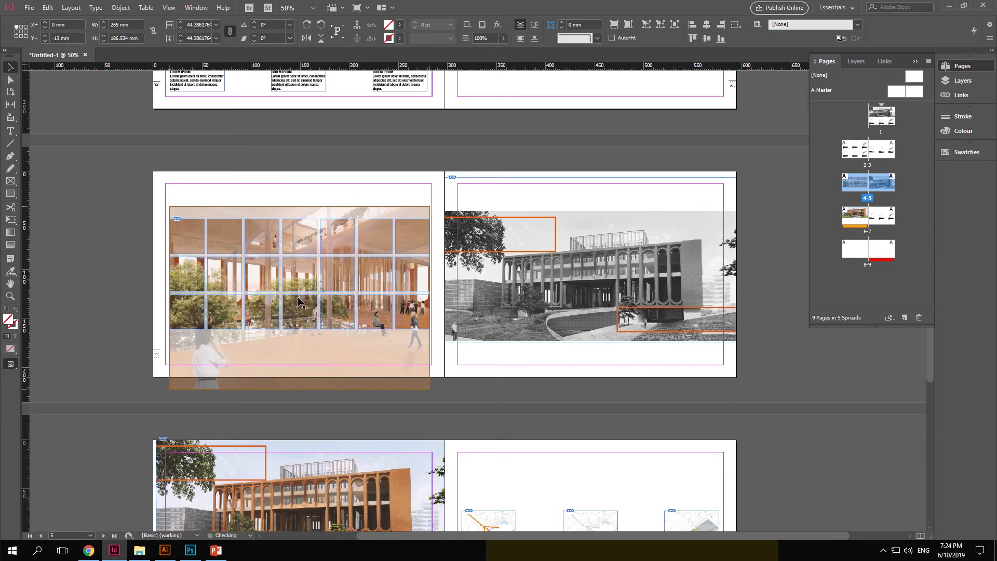
click(300, 301)
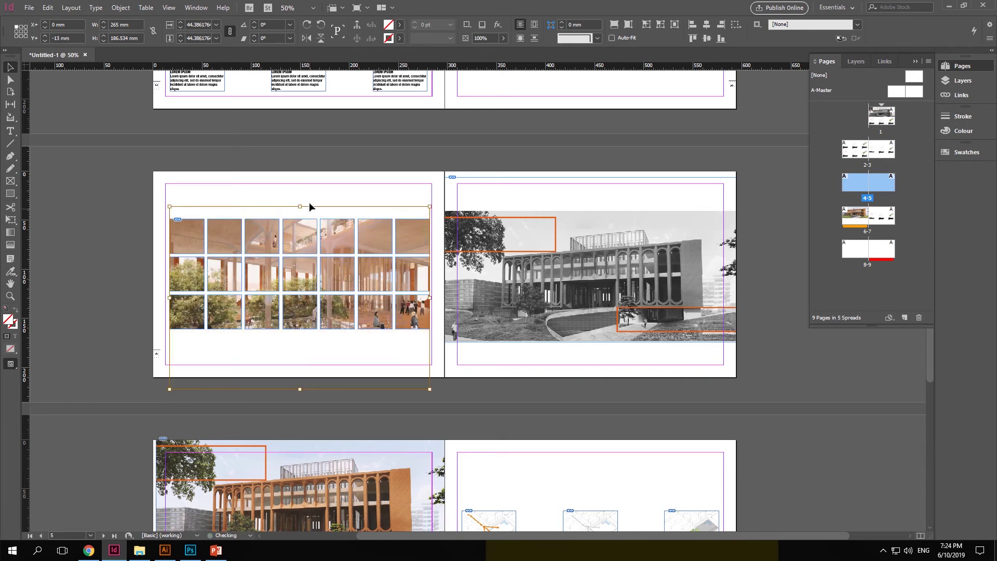
click(338, 197)
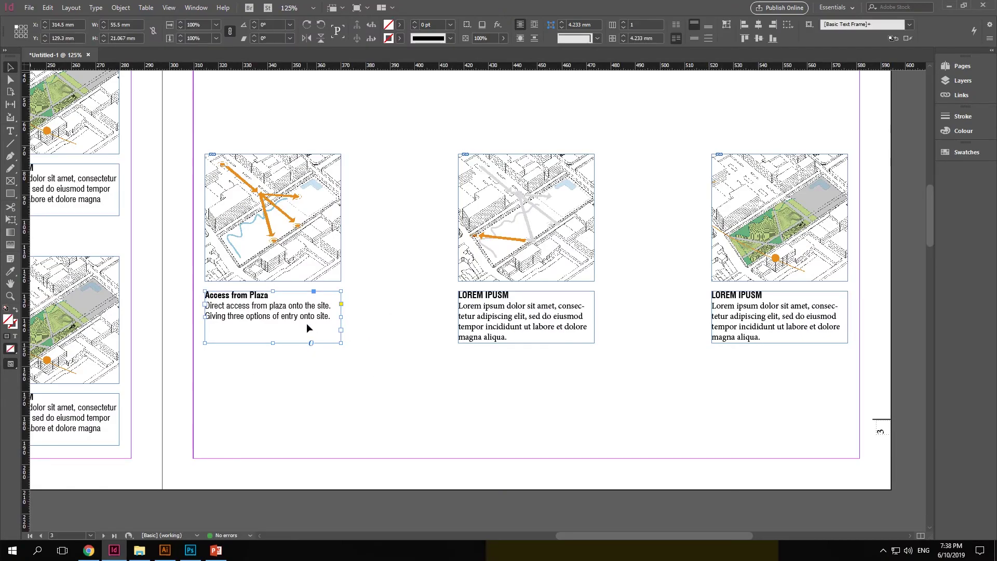
Step: Eyedropper the Access from Plaza body style onto the middle and third captions
click(334, 365)
key(i)
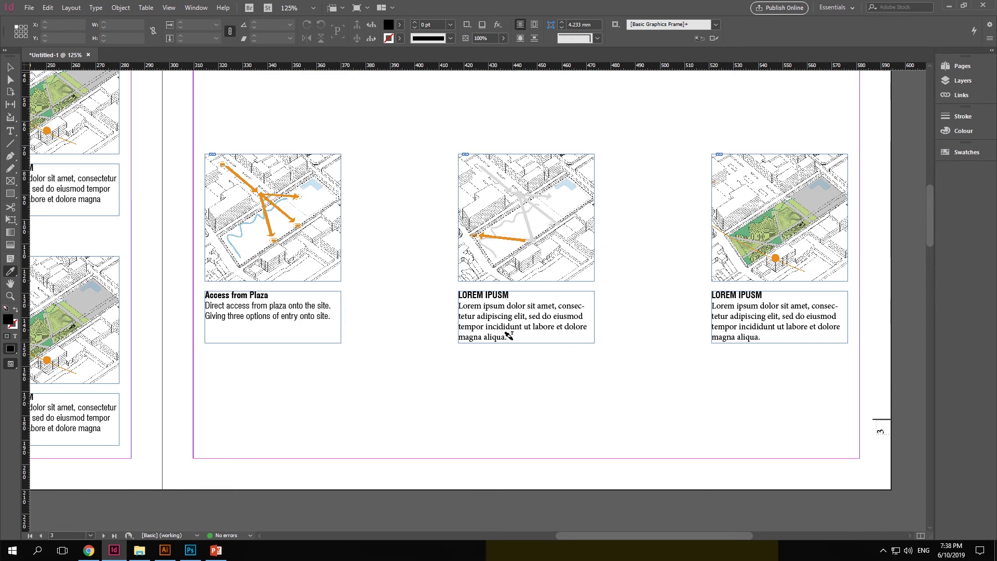
drag(508, 337, 457, 307)
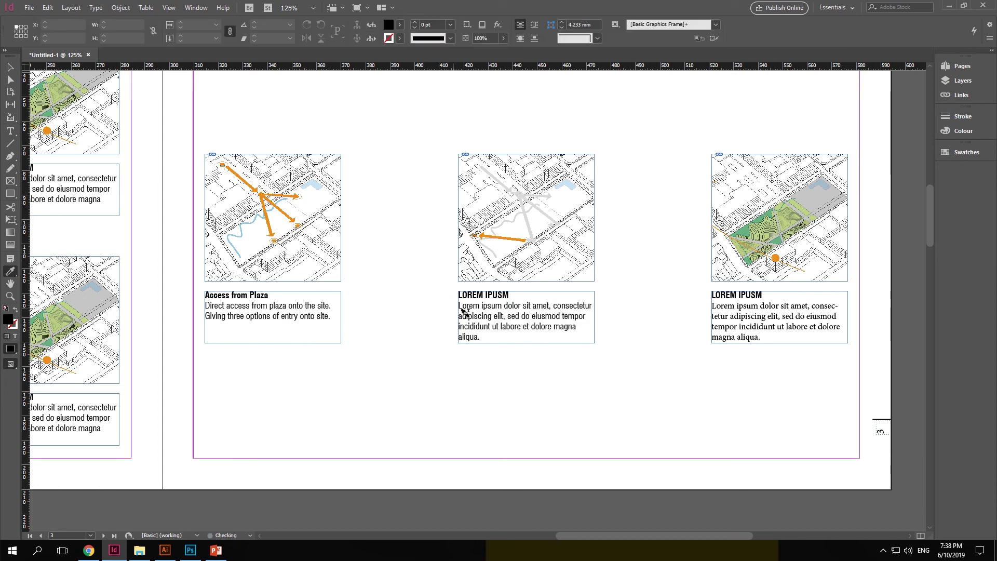
drag(757, 336, 699, 298)
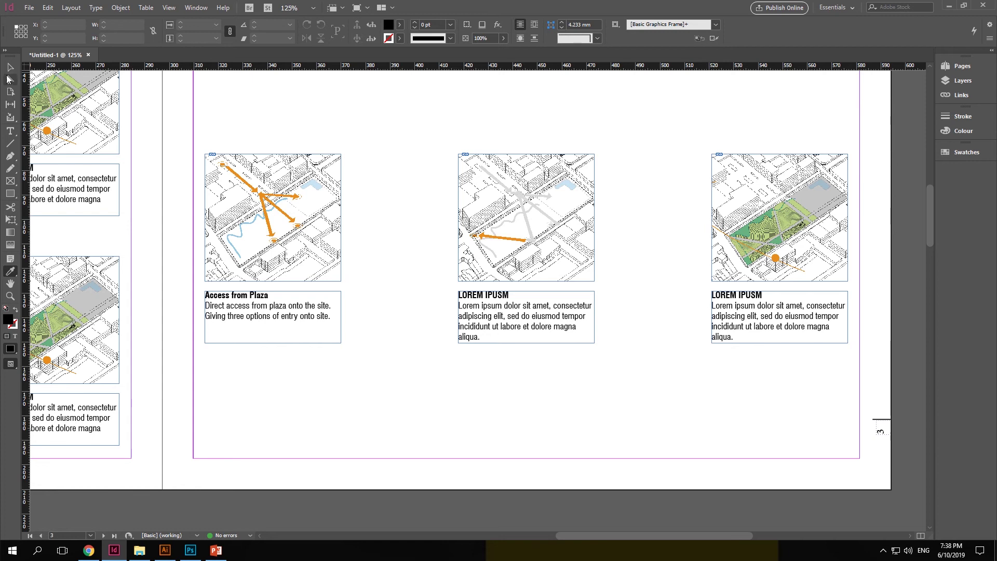
click(10, 69)
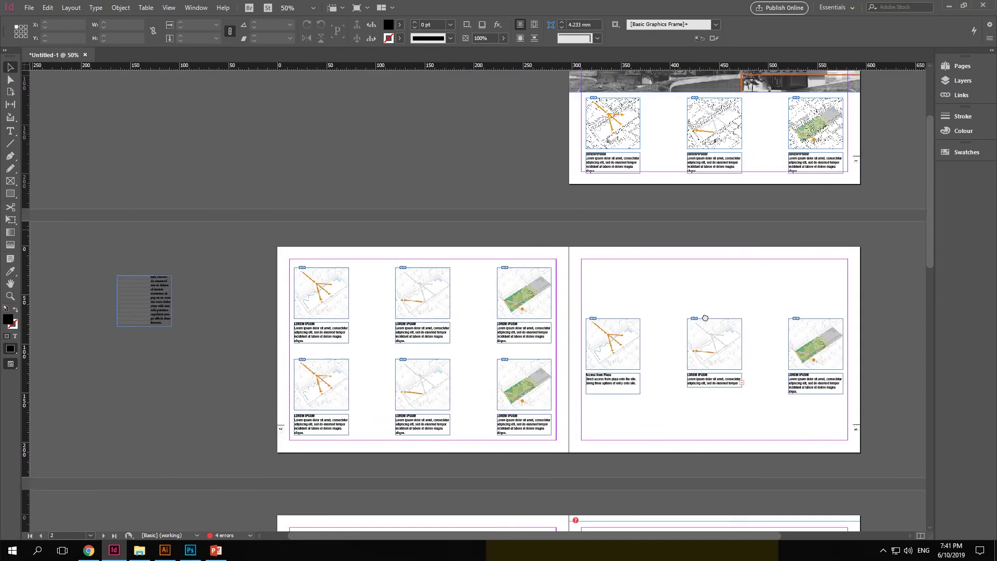
Step: Open the Preflight panel via Window > Output > Preflight
key(ctrl+minus)
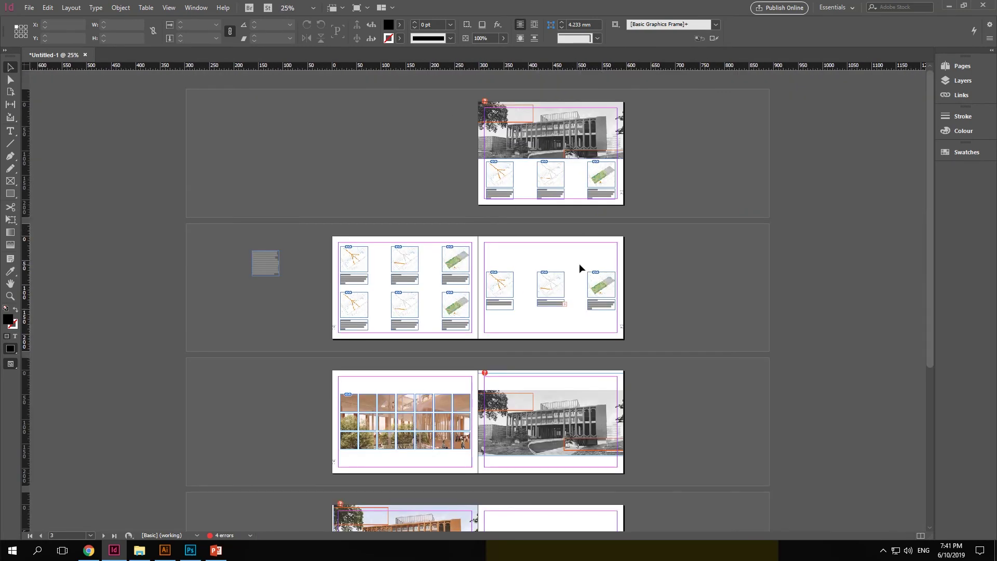
scroll(578, 263, down, 2)
key(ctrl+1)
key(ctrl+minus)
key(ctrl+minus)
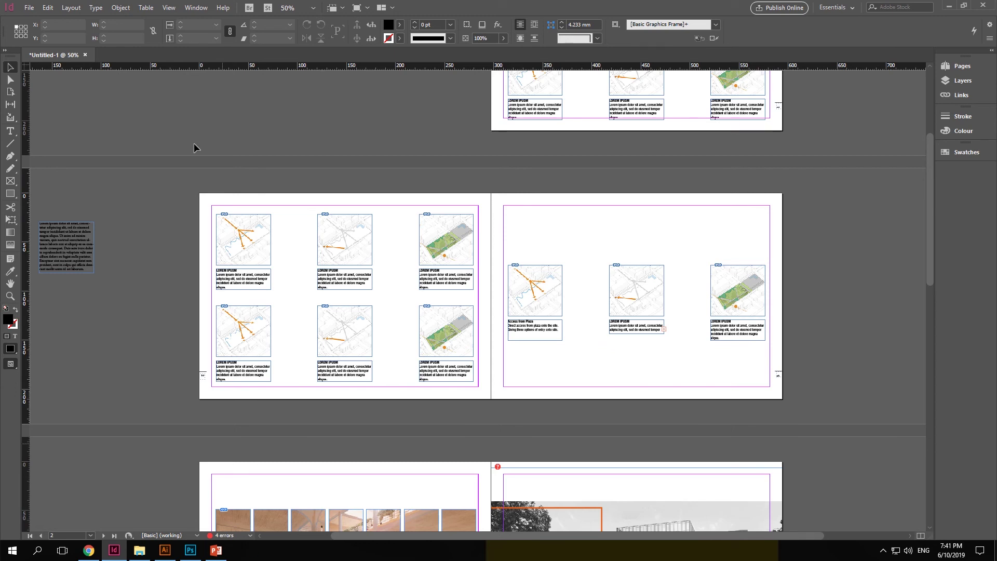
click(169, 8)
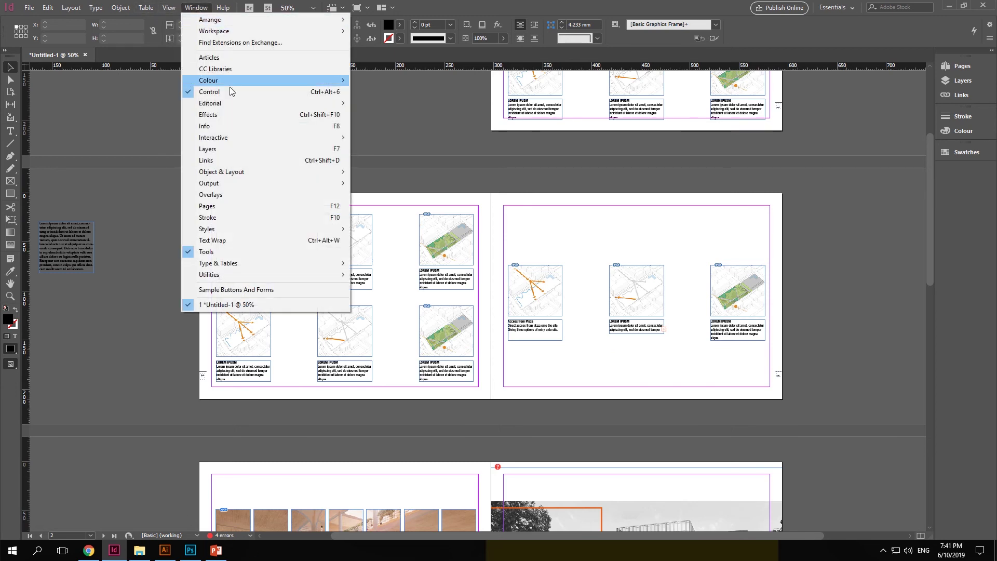
mouse_move(290, 185)
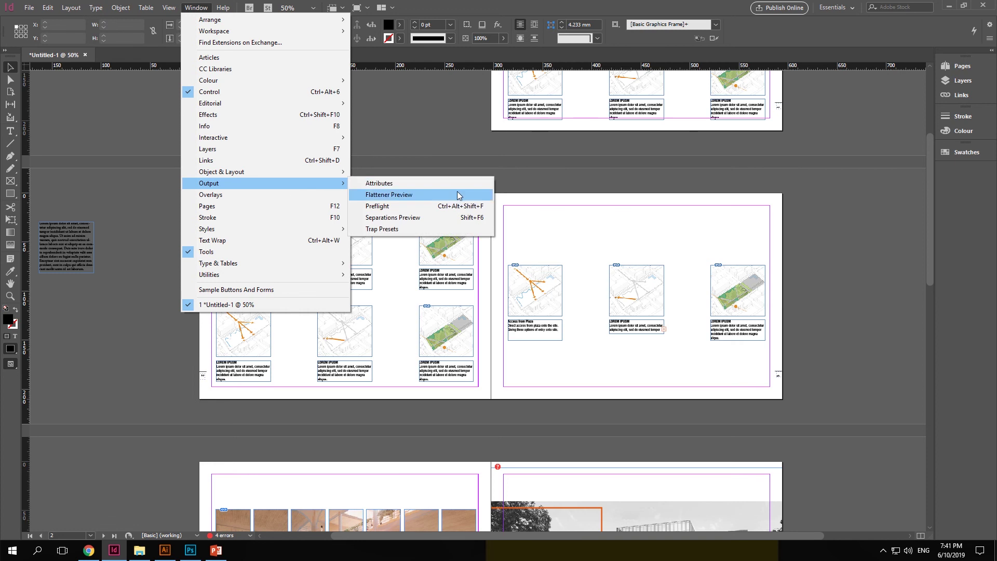
click(392, 208)
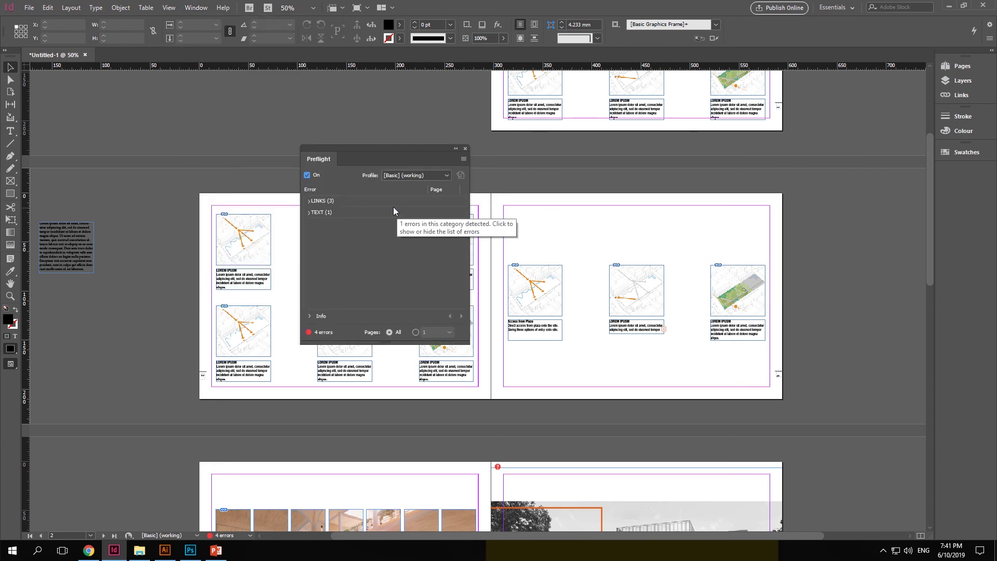
Step: Expand the Links and Text errors and jump to the overset text frame on page 3
click(309, 213)
click(309, 202)
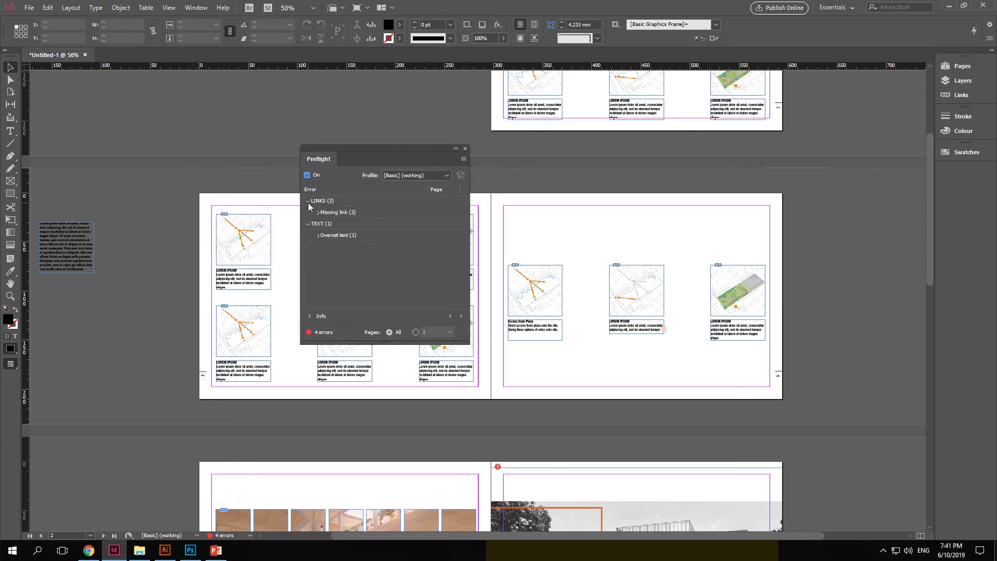
click(318, 213)
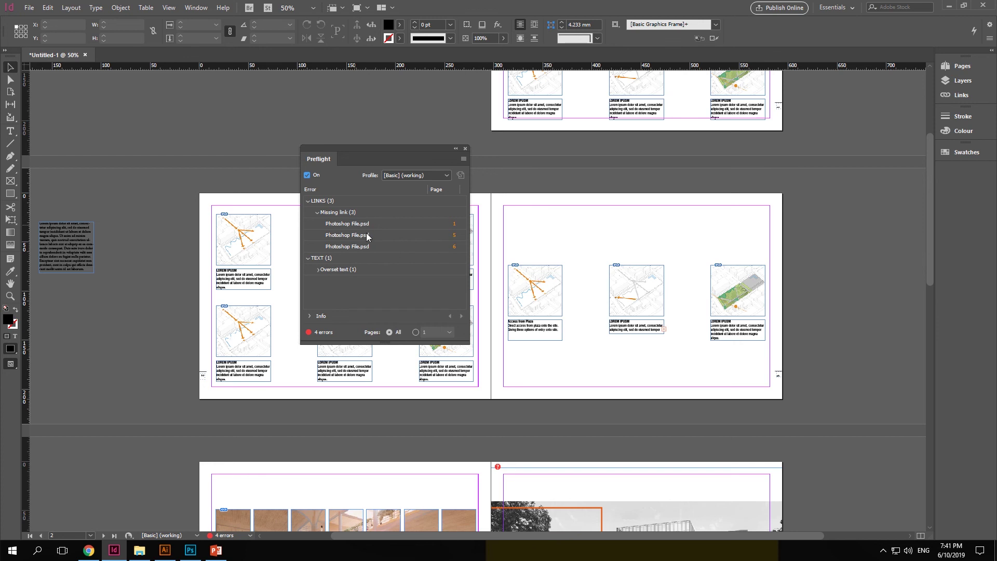
click(453, 223)
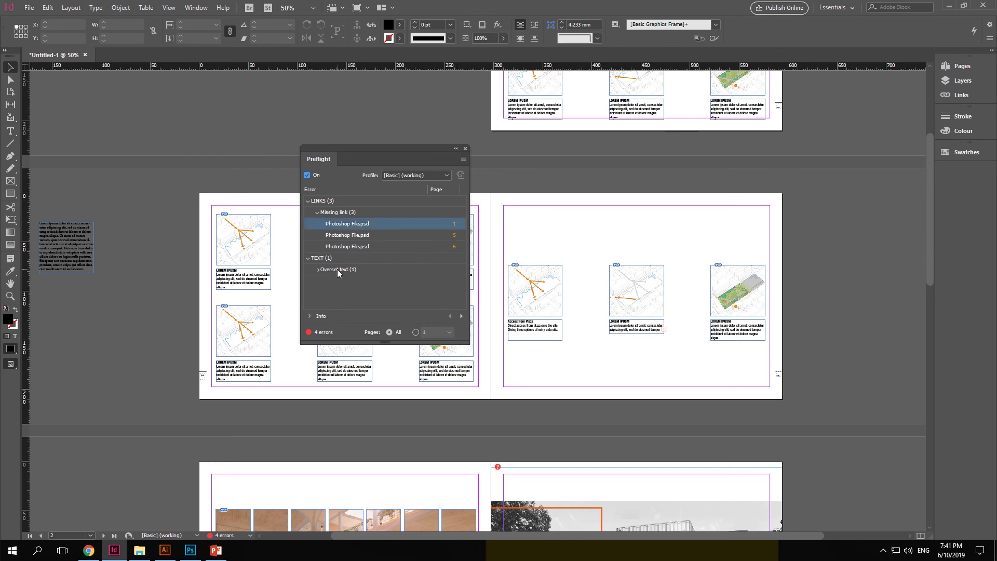
click(323, 270)
click(318, 269)
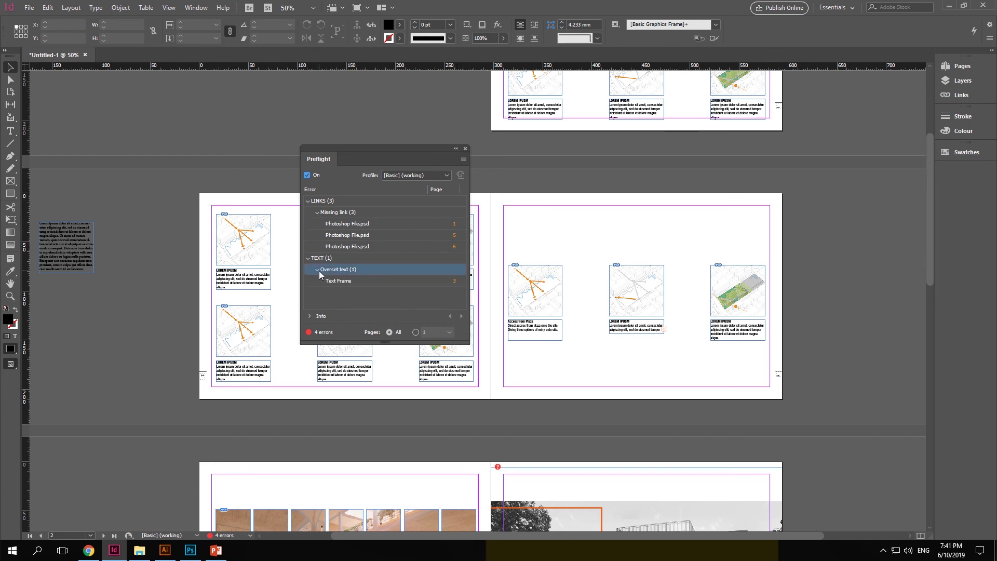
click(452, 282)
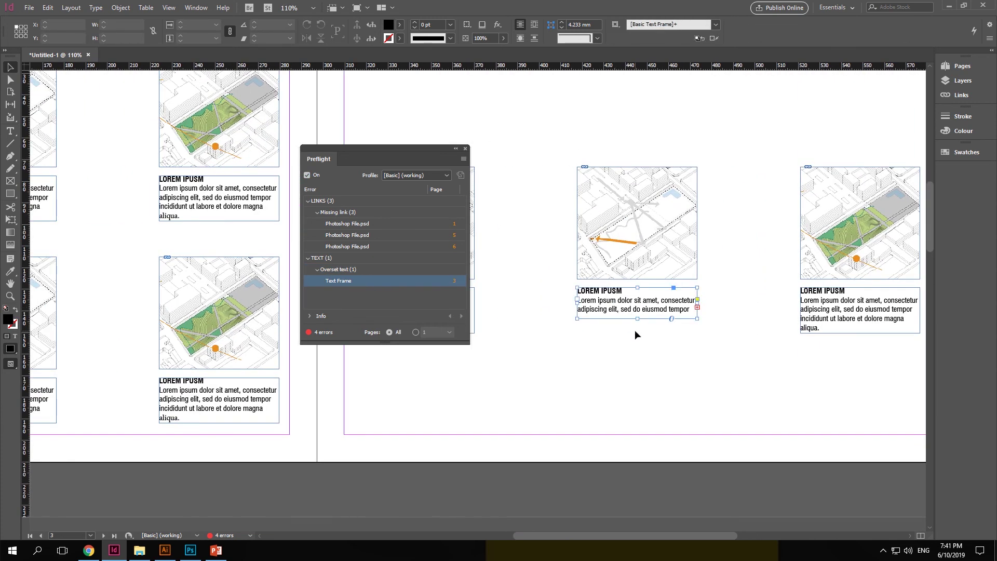
Step: Lengthen the middle caption frame to clear its overset text, then close Preflight
drag(637, 318, 637, 333)
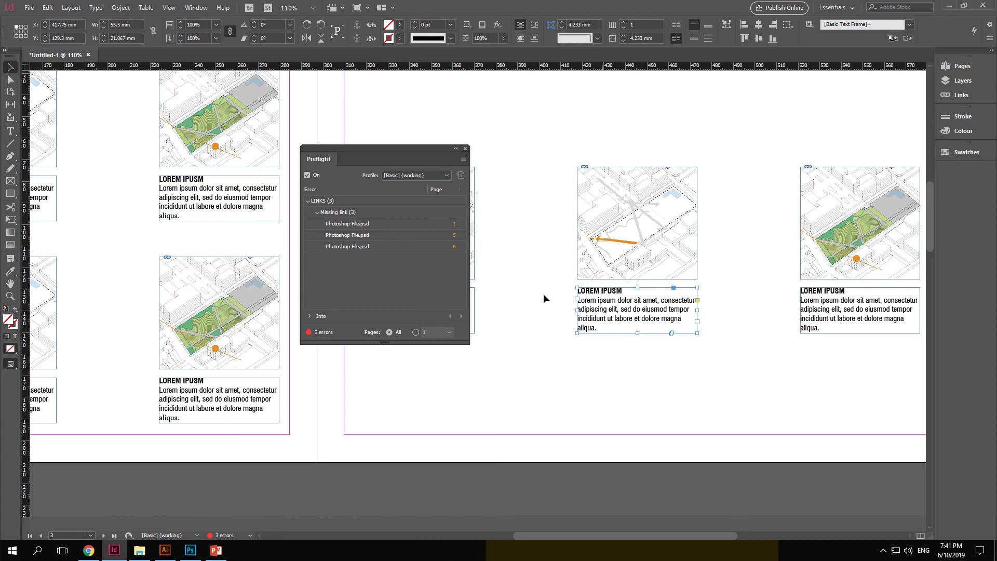
click(465, 149)
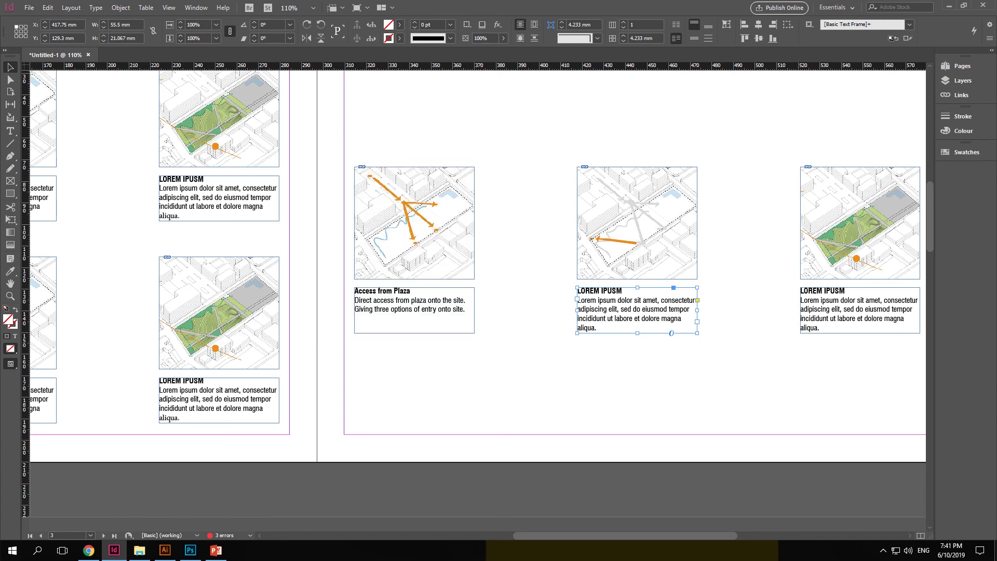